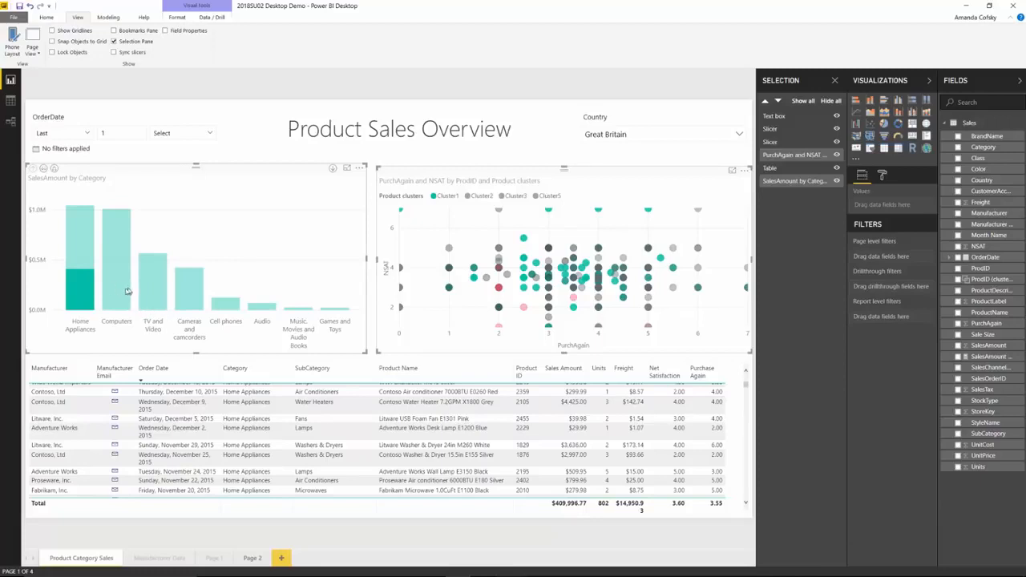
Add Computers to the selection in the SalesAmount by Category chart and deselect Home Appliances, keeping the scatter chart selection active.
left_click(122, 284, "ctrl")
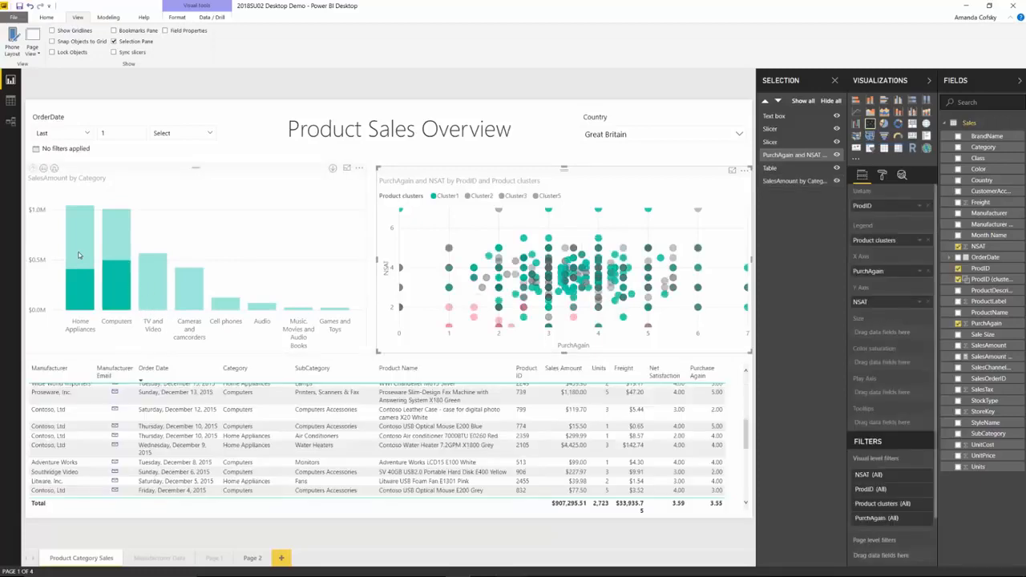
left_click(79, 255, "ctrl")
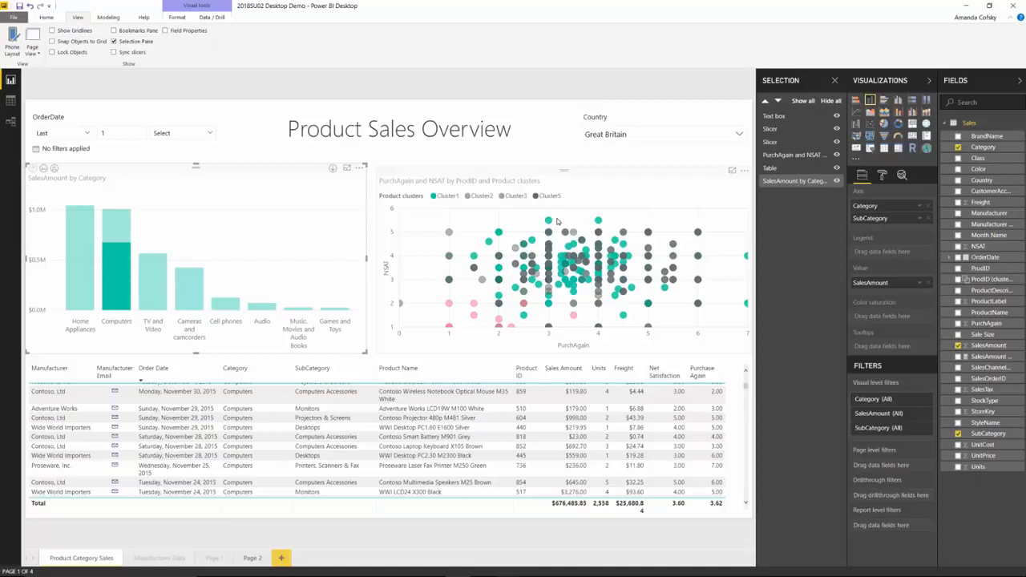
On Page 2, cross-highlight the Computers bar together with the Regular slice of Freight by Class and inspect both highlighted values.
left_click(252, 557)
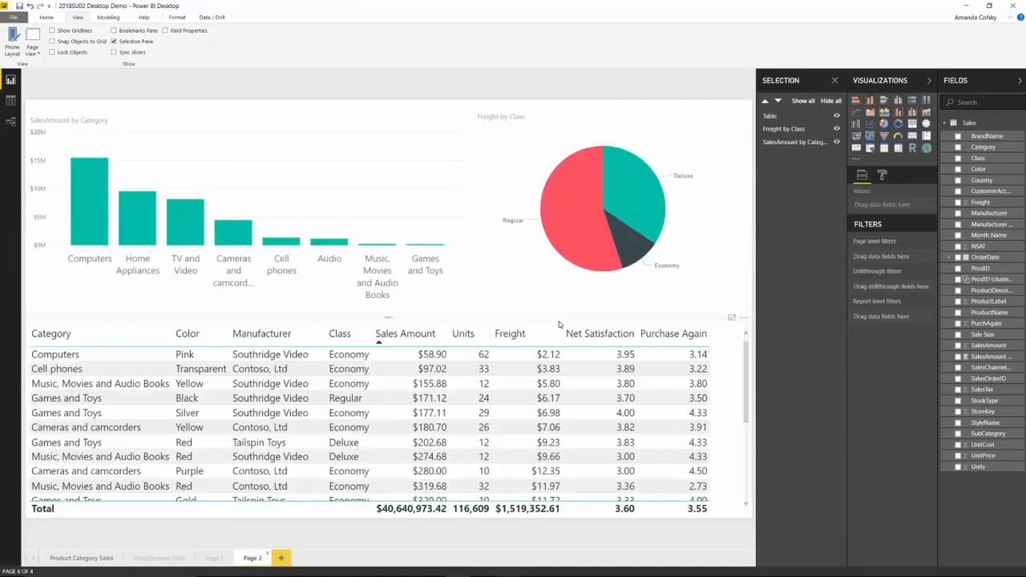
mouse_move(231, 243)
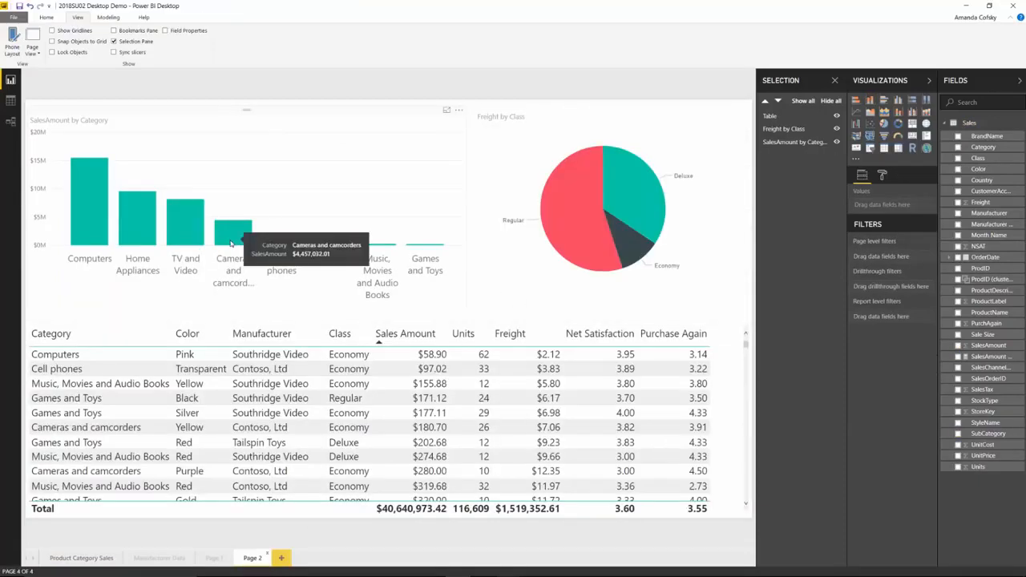
mouse_move(93, 218)
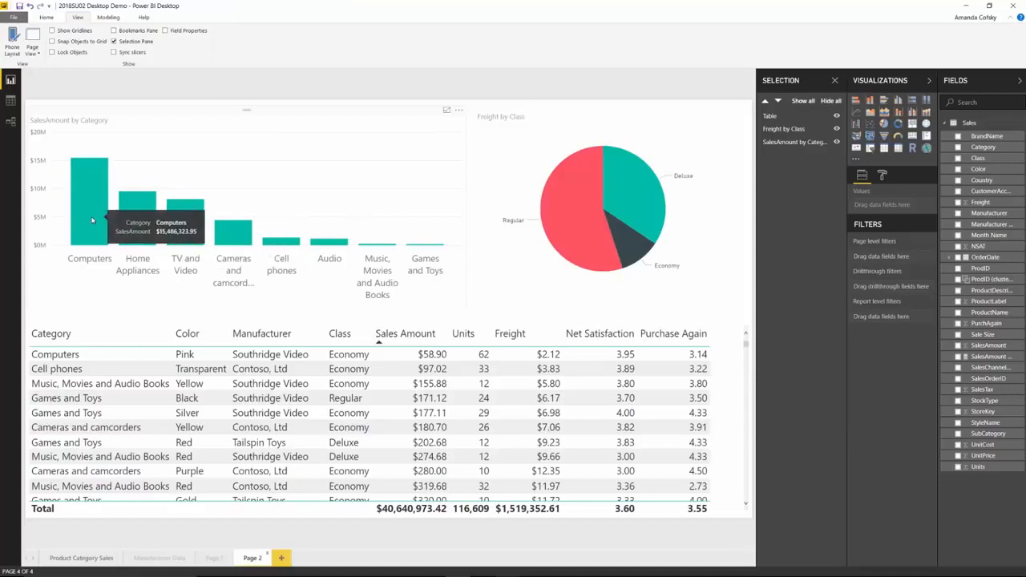
left_click(89, 215)
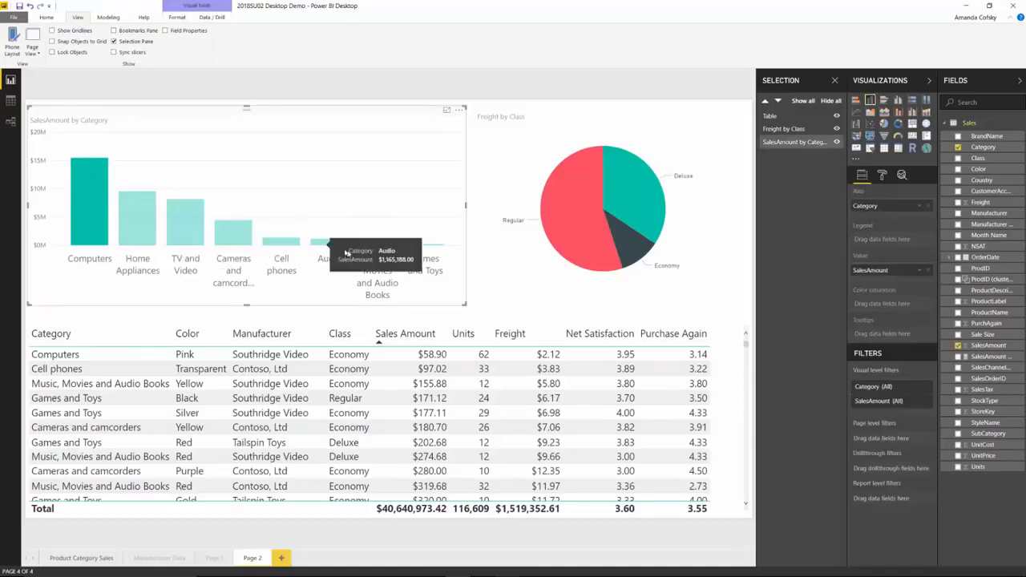
left_click(595, 244)
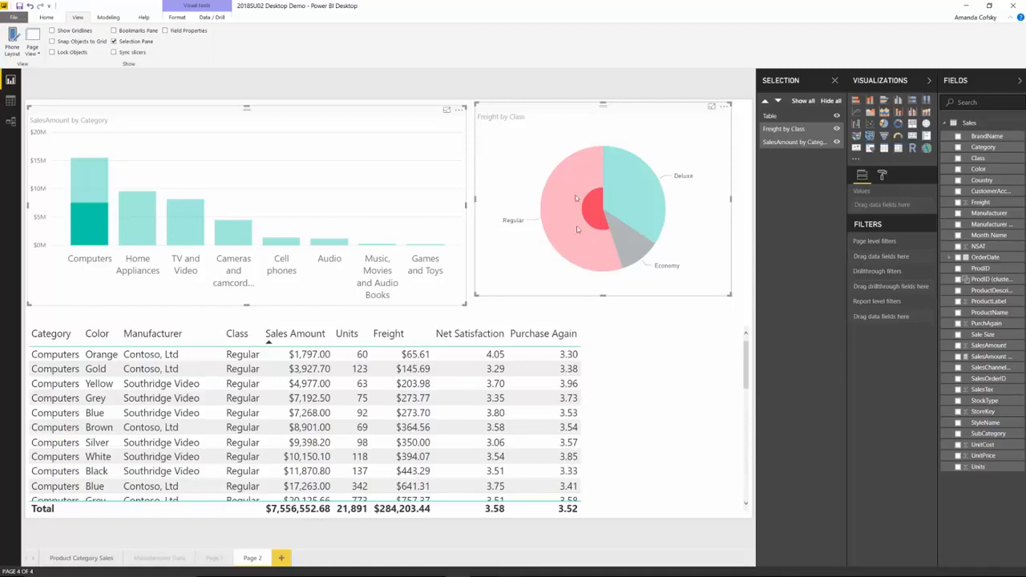
mouse_move(90, 234)
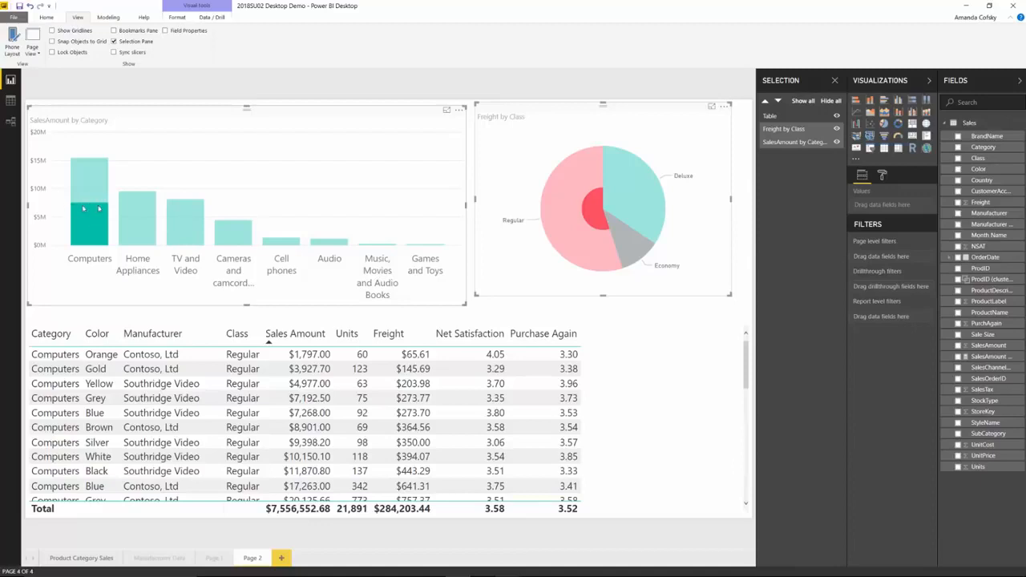
mouse_move(86, 195)
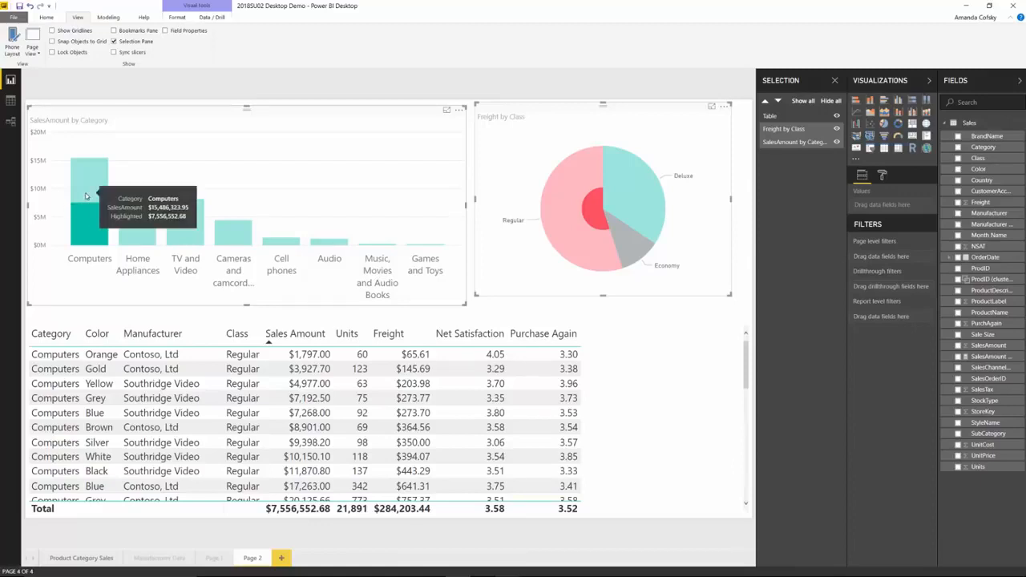
mouse_move(610, 166)
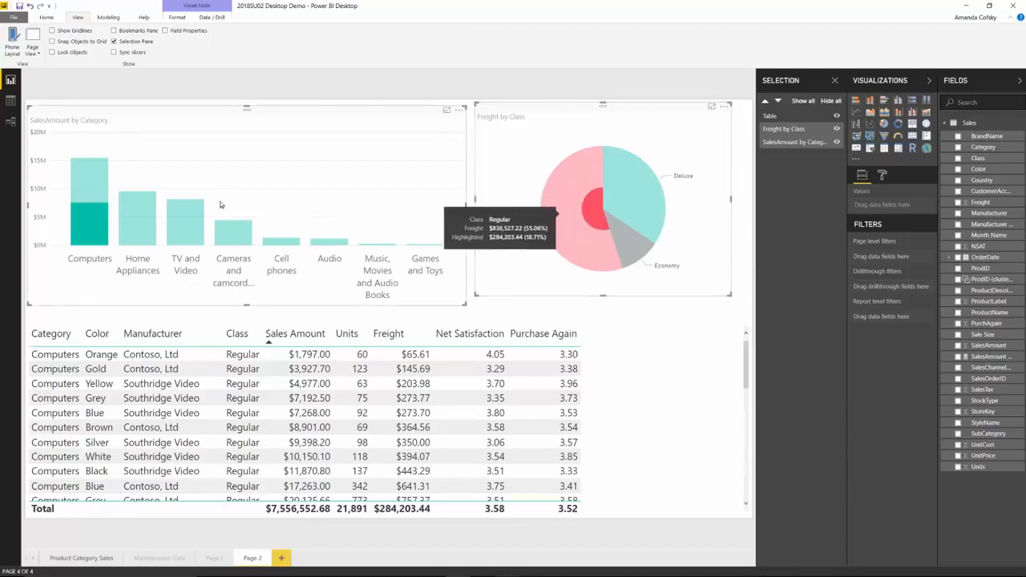
mouse_move(602, 223)
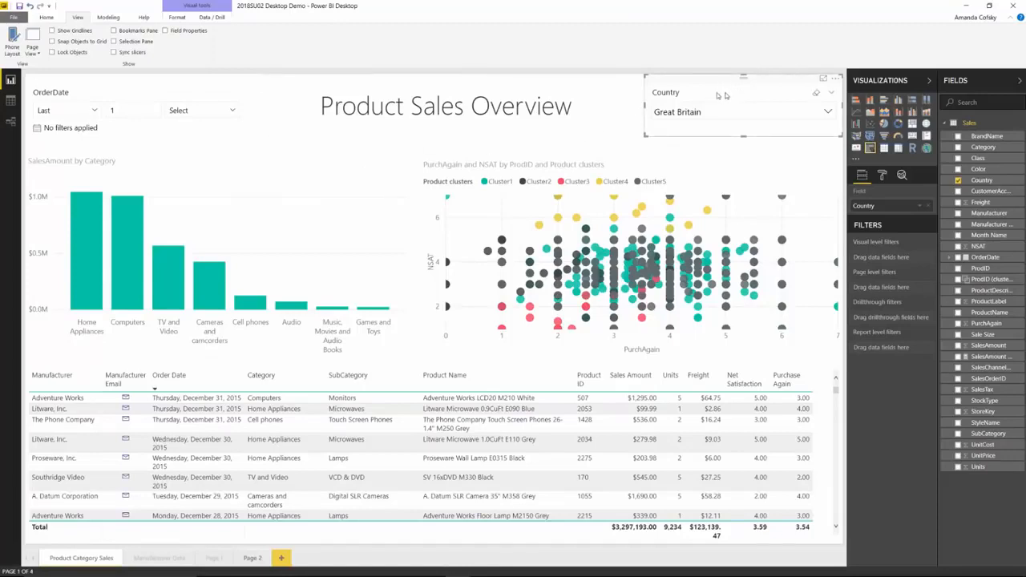
Clear the Country slicer on Product Category Sales, check Page 2, and return to the Product Category Sales page.
left_click(816, 92)
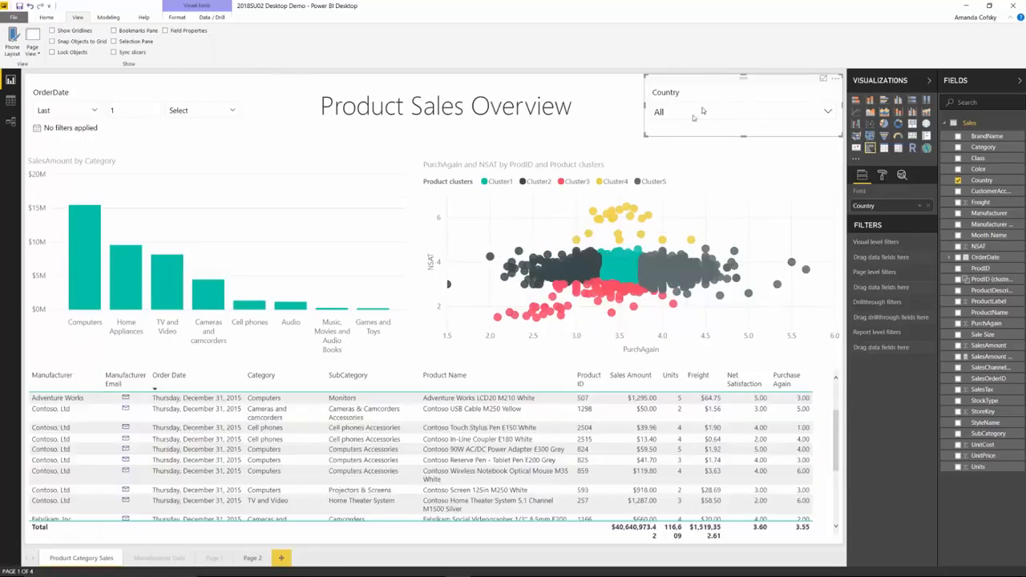
left_click(252, 558)
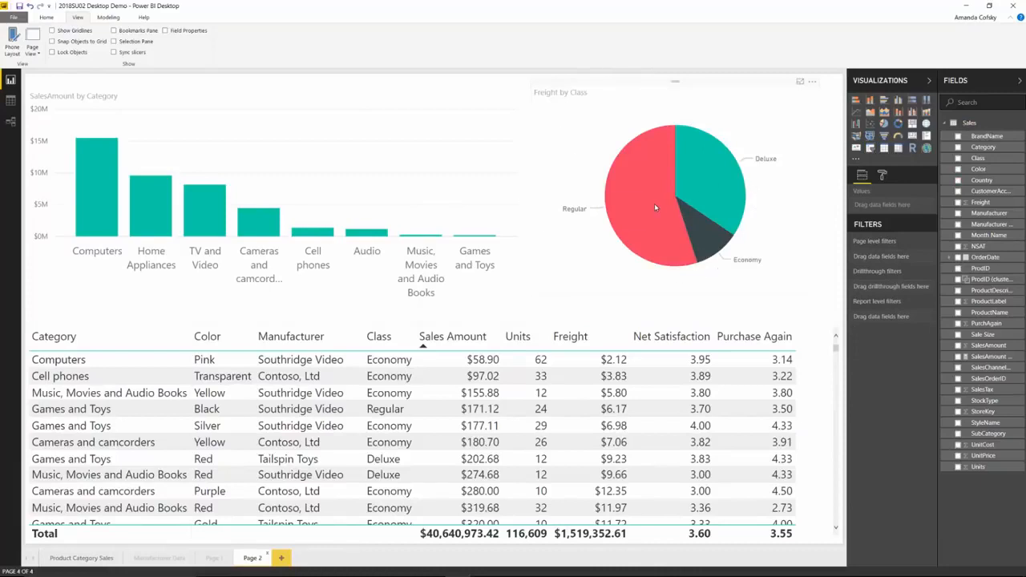
mouse_move(655, 208)
left_click(93, 552)
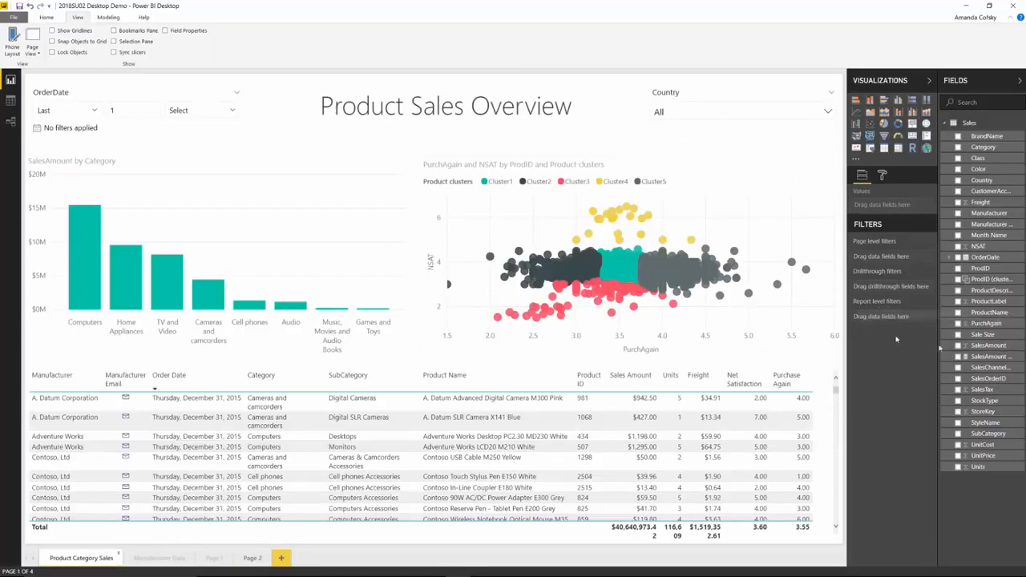
Sync the Country slicer from Product Category Sales with Page 2 without displaying it there.
left_click(707, 99)
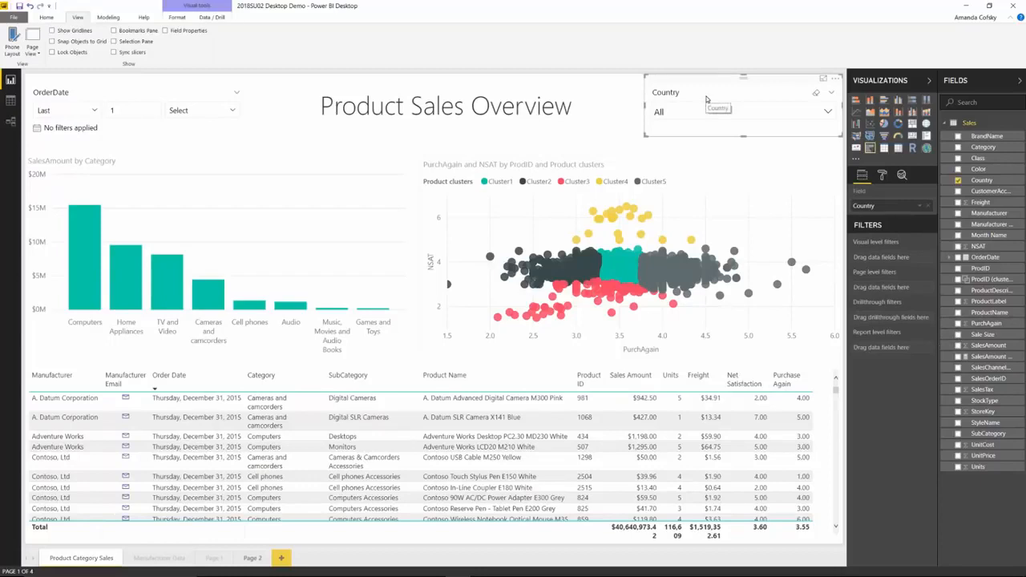
left_click(114, 53)
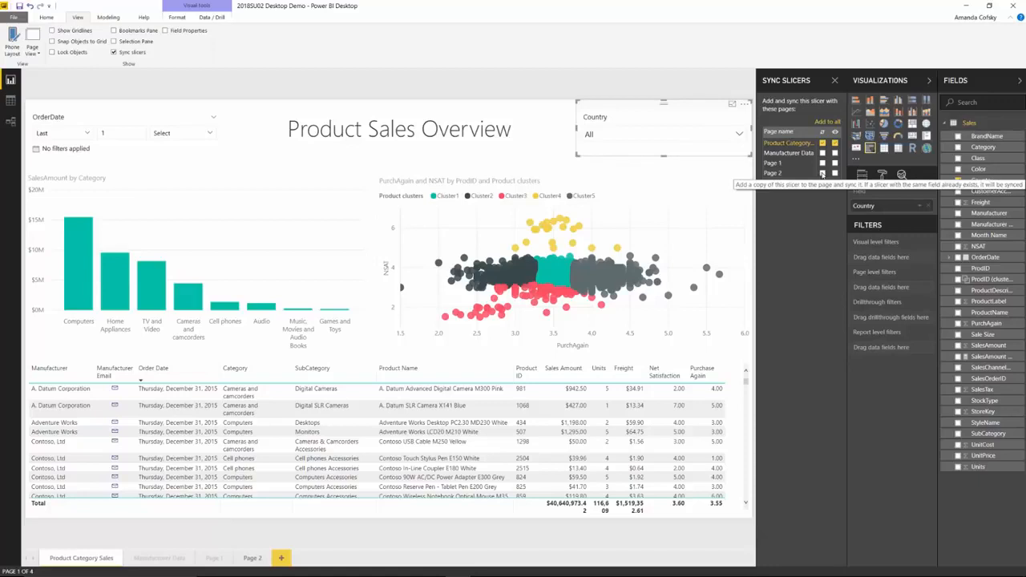
left_click(822, 173)
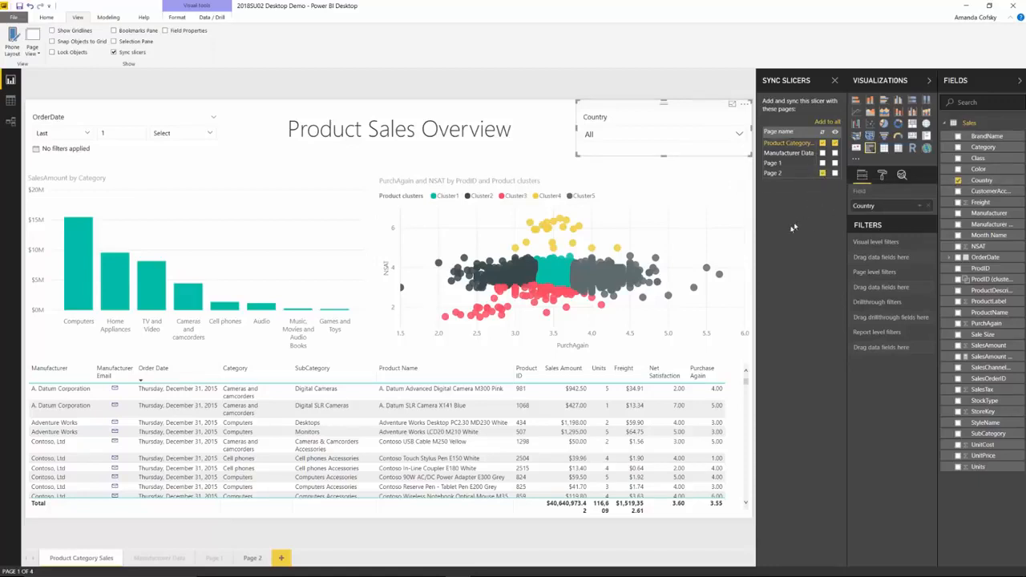
Filter the Country slicer to Australia and open Page 2 to check the synced filter.
left_click(637, 141)
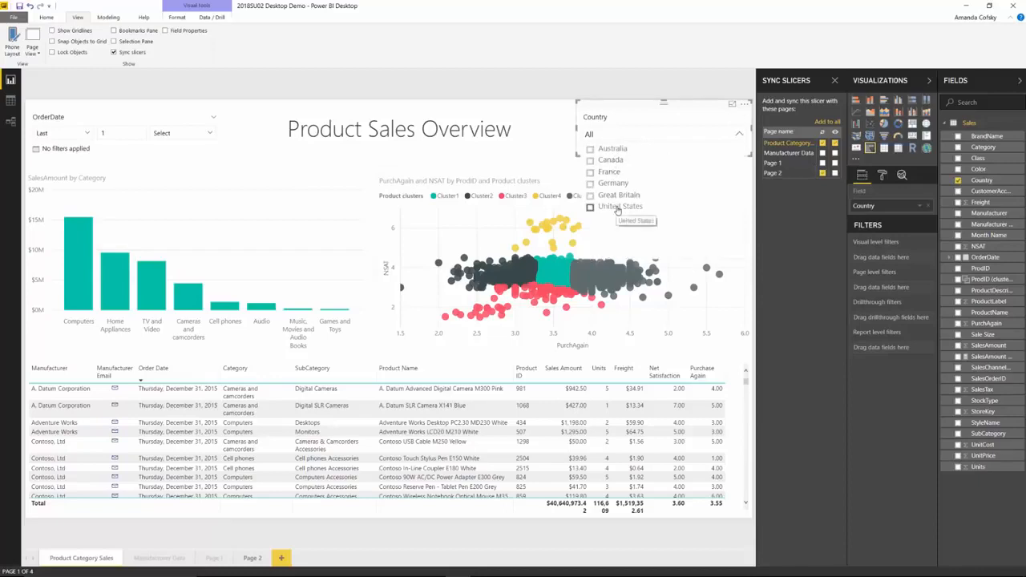
left_click(610, 149)
left_click(252, 557)
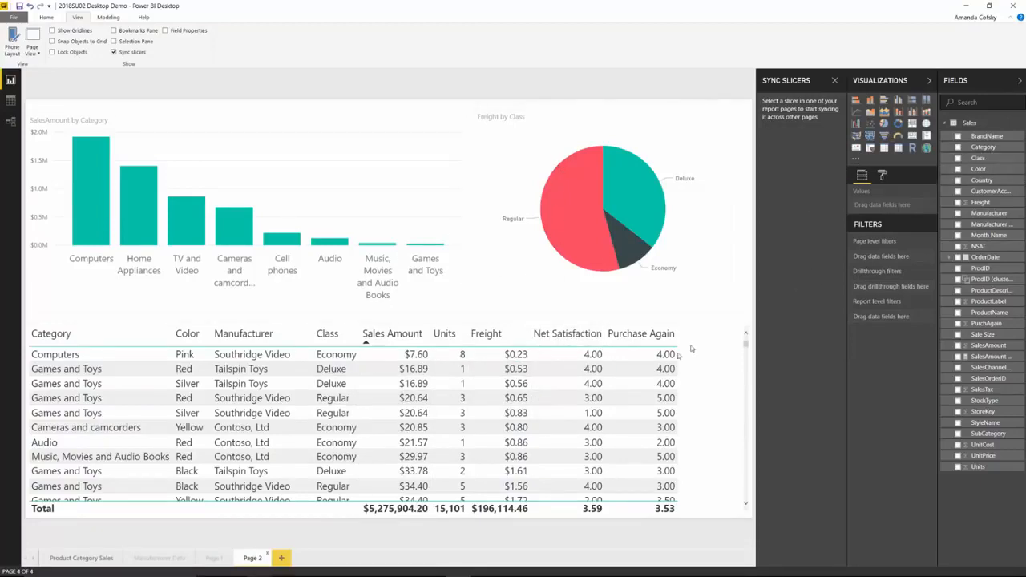
Add the Country field as the last column of the Page 2 table and sort the table by it.
left_click(708, 365)
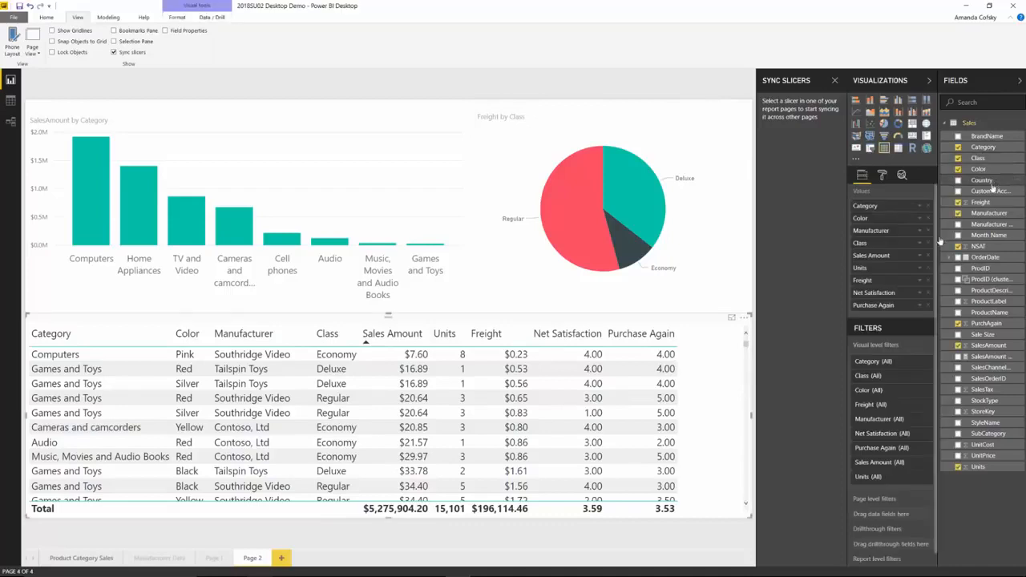
left_click_drag(994, 181, 902, 318)
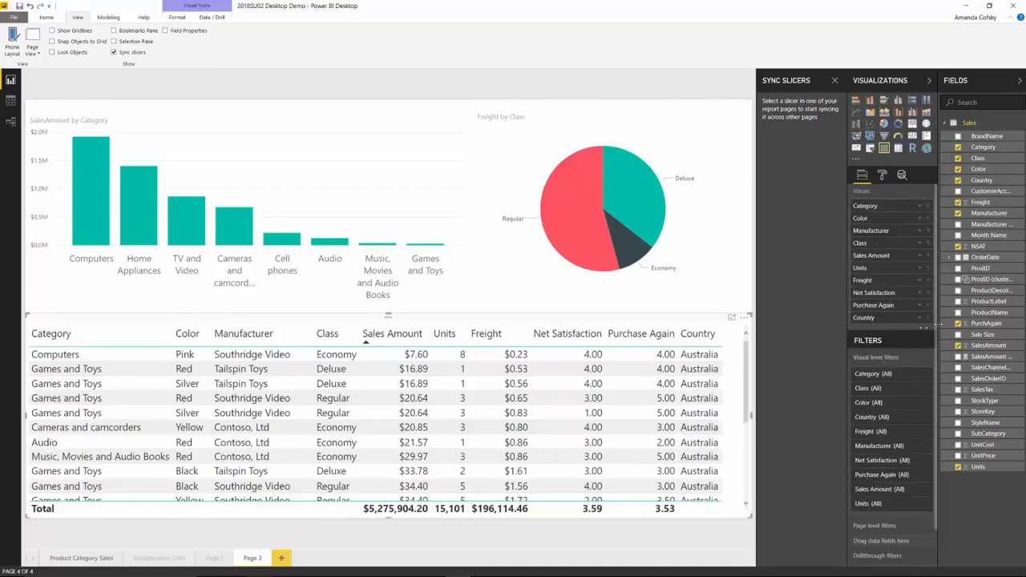
left_click(697, 335)
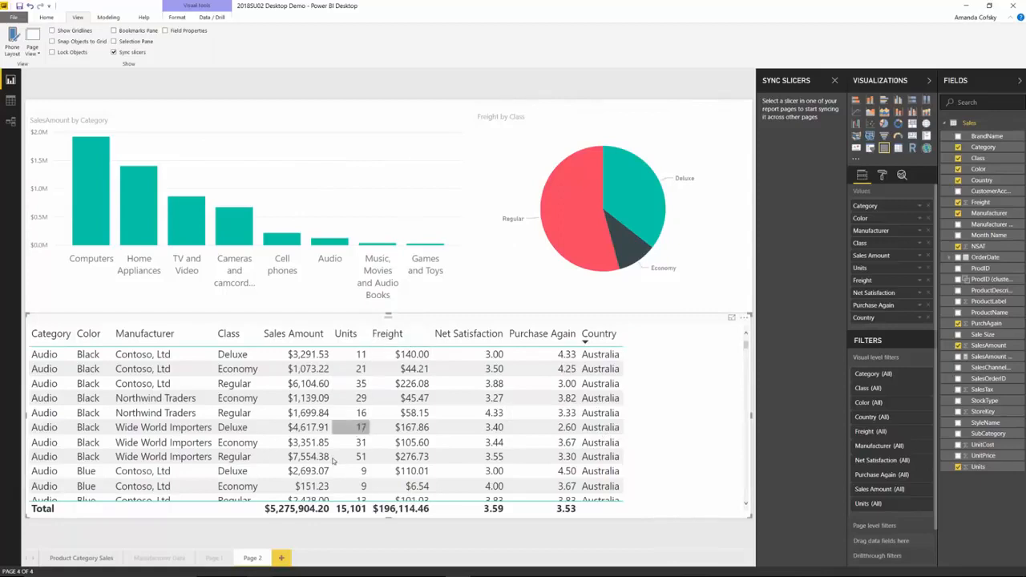
Switch the Country slicer on Product Category Sales to France and check the result on Page 2.
left_click(72, 559)
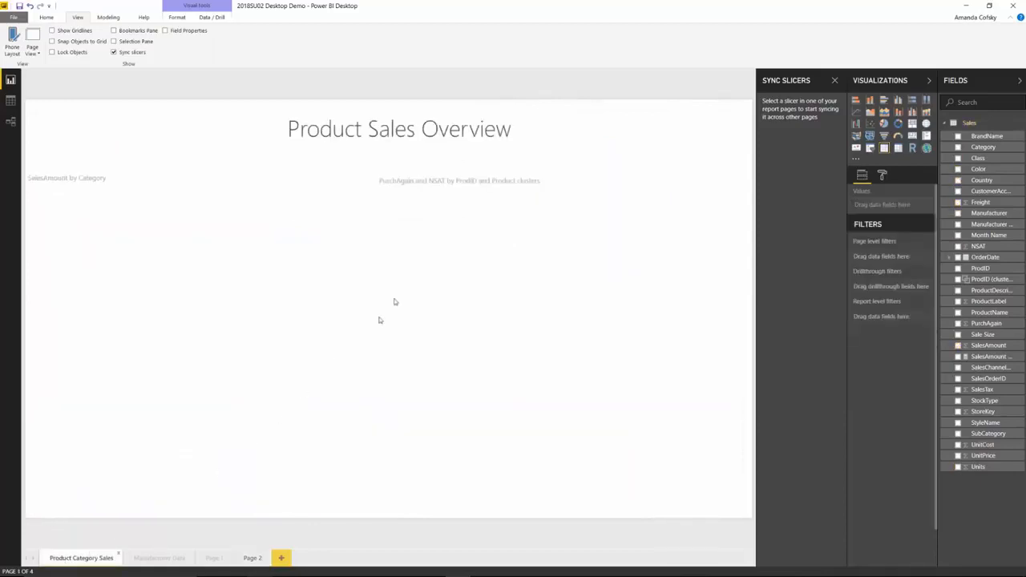
left_click(605, 136)
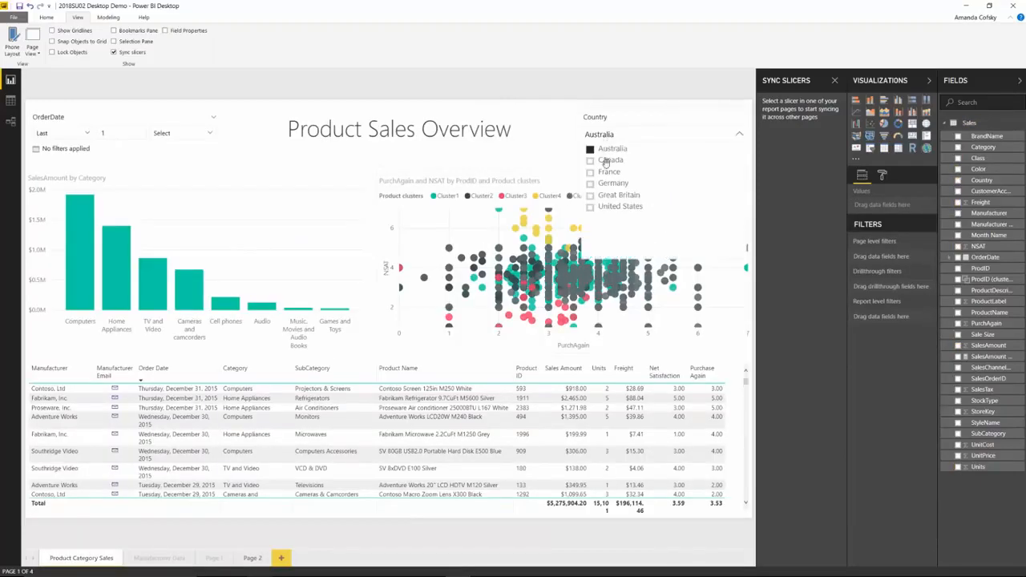
left_click(609, 173)
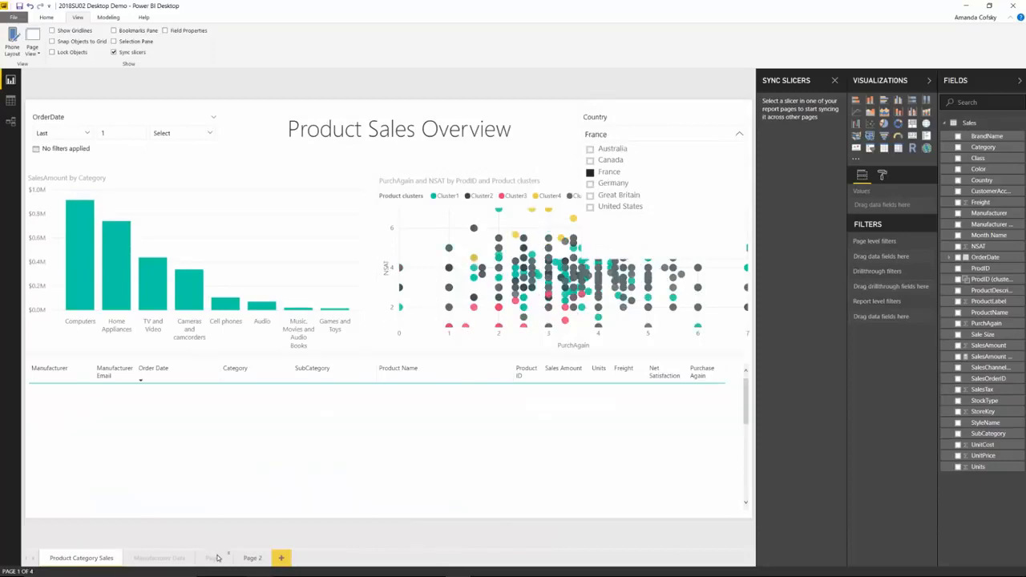
left_click(252, 557)
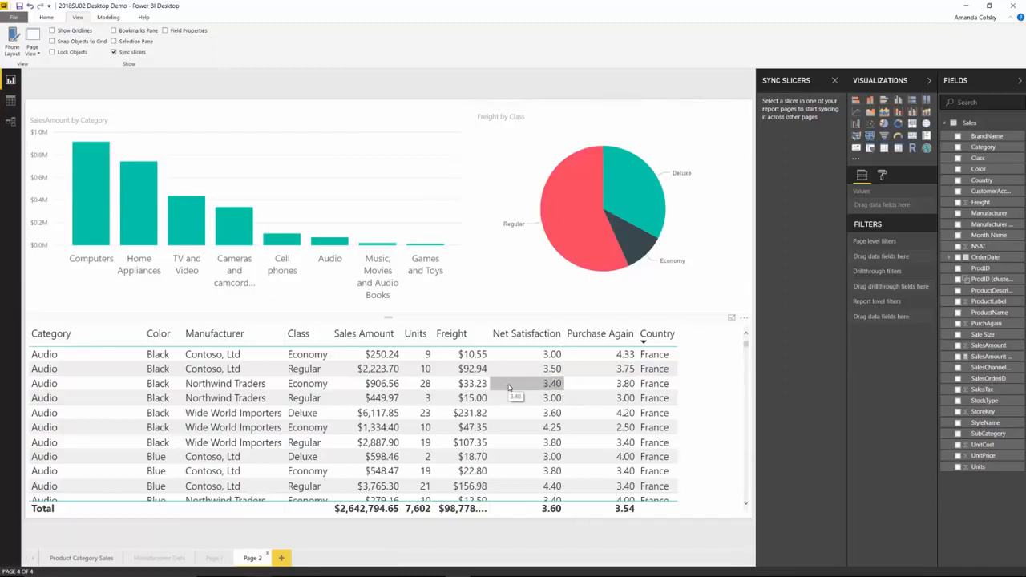
Review the Country slicer's sync settings on Product Category Sales and compare the two separate Country slicers on Page 1.
left_click(104, 558)
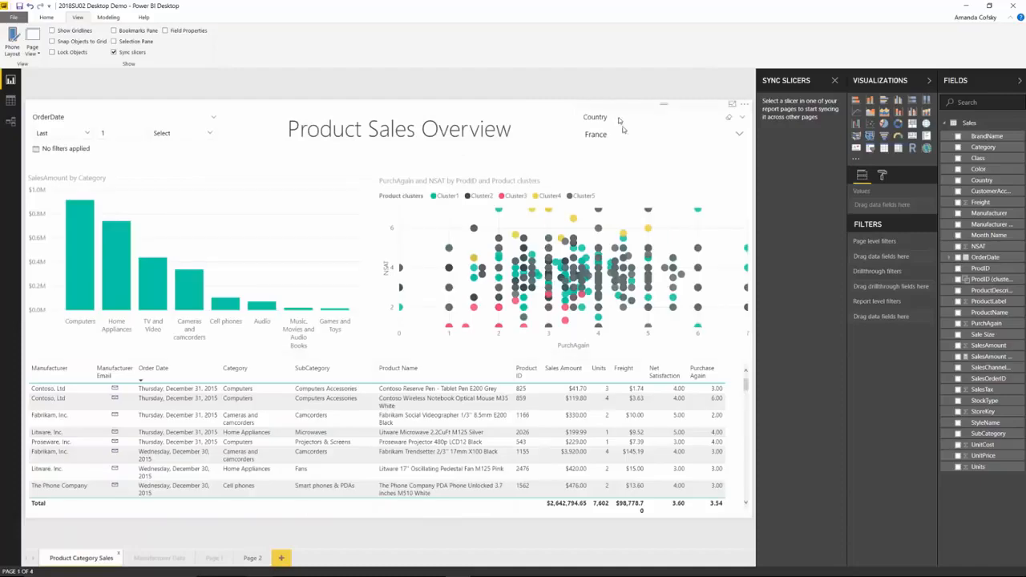
left_click(642, 133)
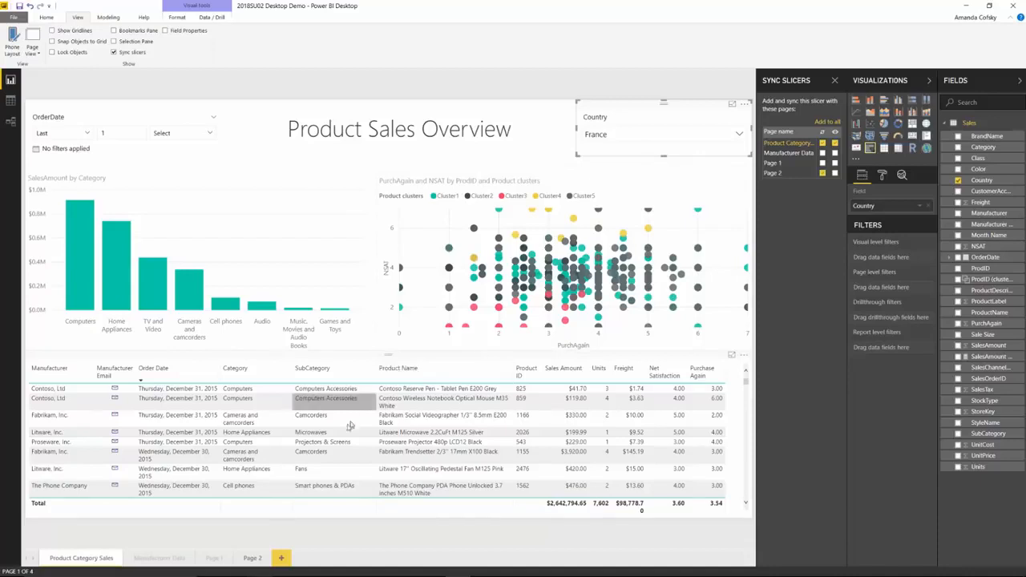
left_click(213, 558)
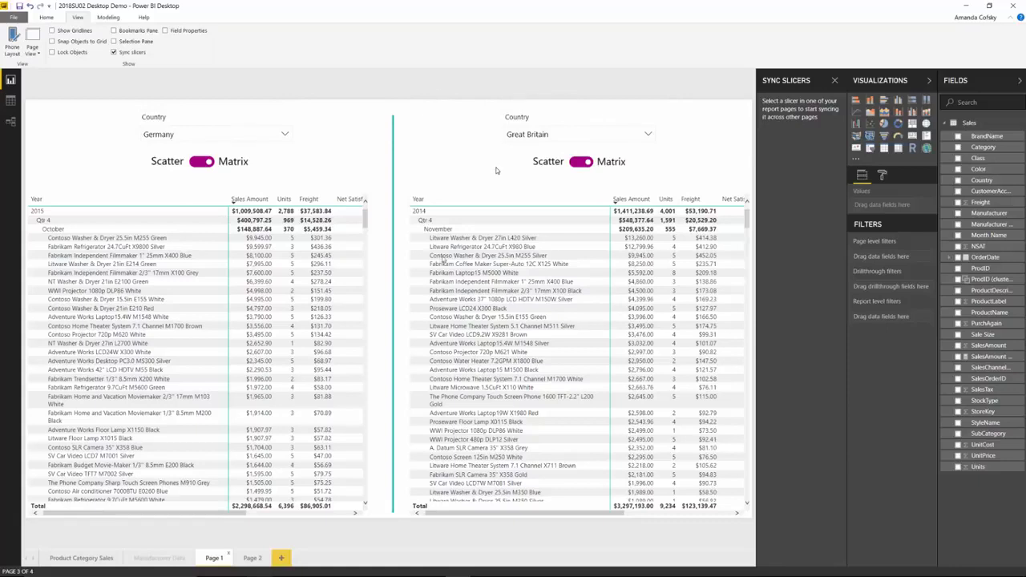
left_click(66, 557)
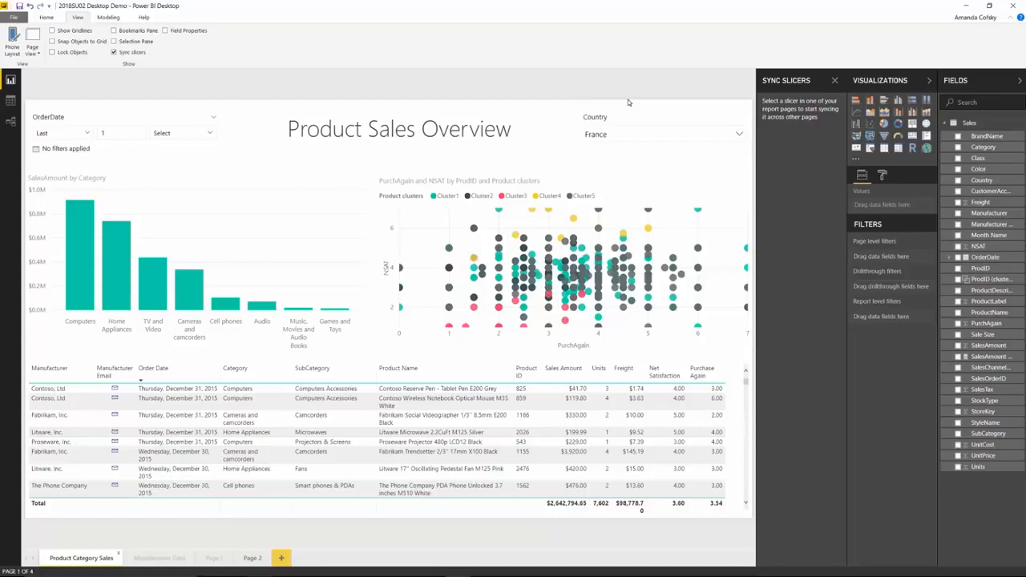
Make the synced Country slicer from Product Category Sales visible on Page 2 and open that page.
left_click(630, 120)
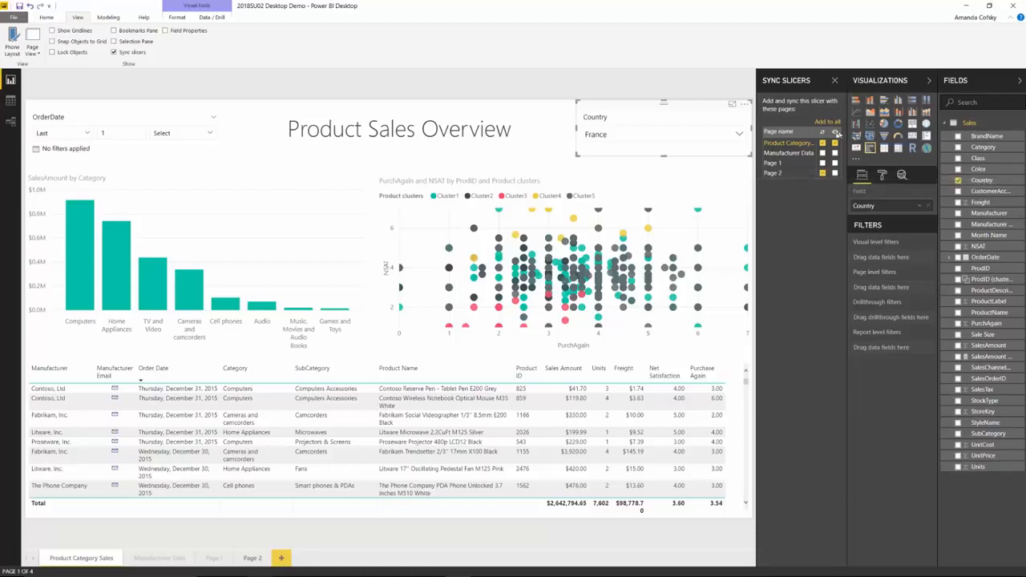
left_click(834, 173)
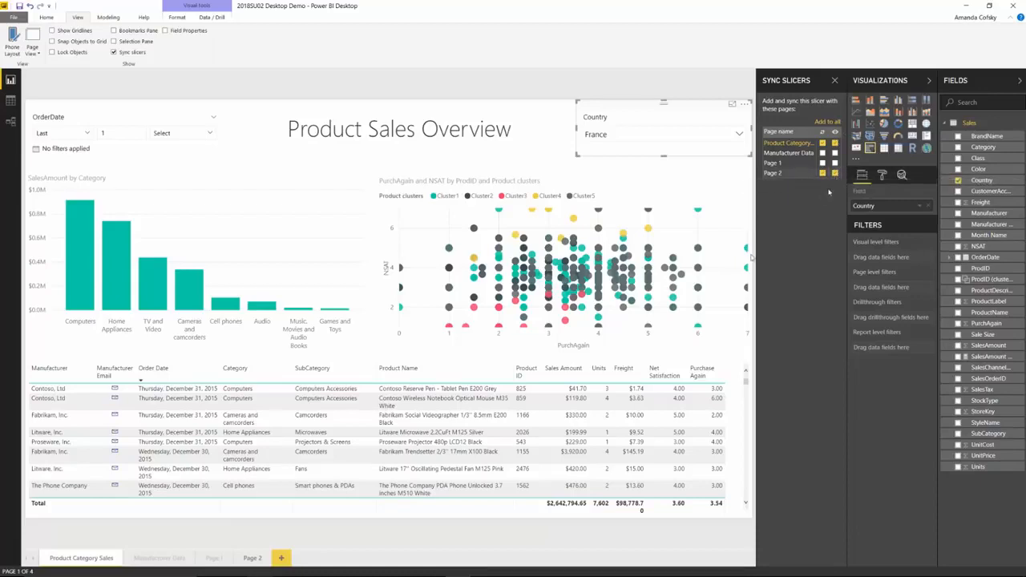
left_click(254, 559)
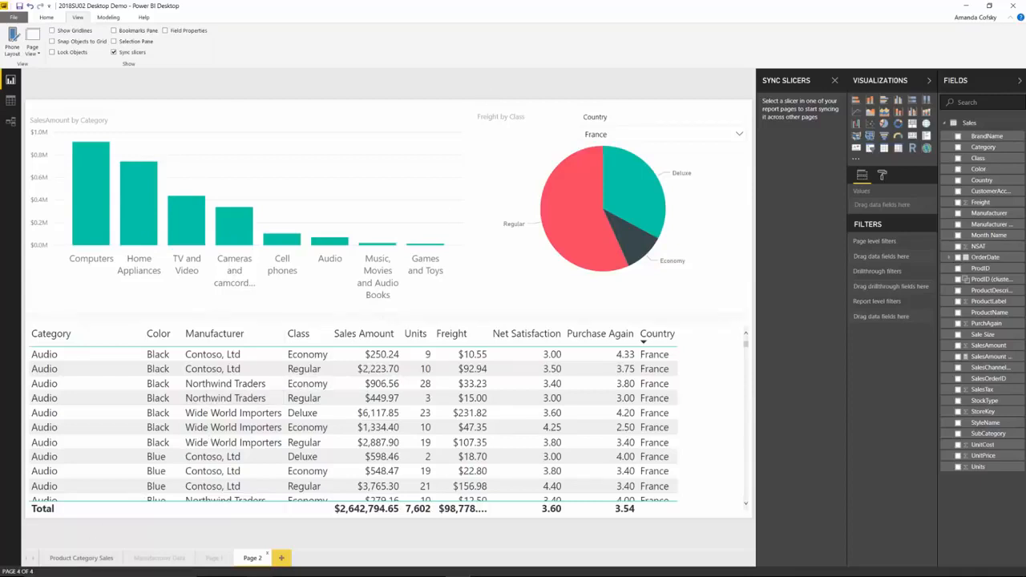
Review the Country slicer's sync settings on Product Category Sales alongside the page's list of objects, and glance at the feature list slide.
left_click(64, 556)
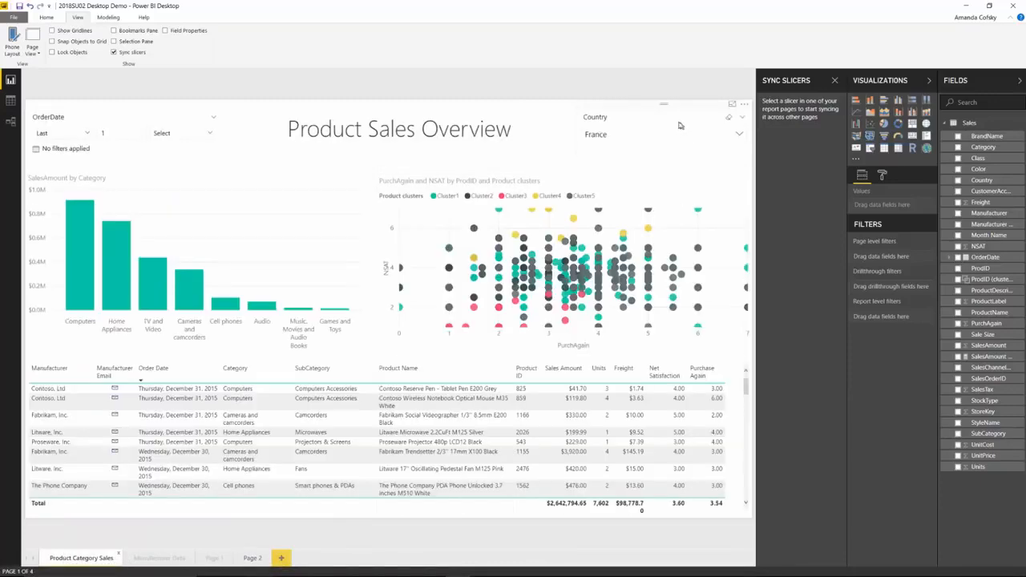
left_click(680, 125)
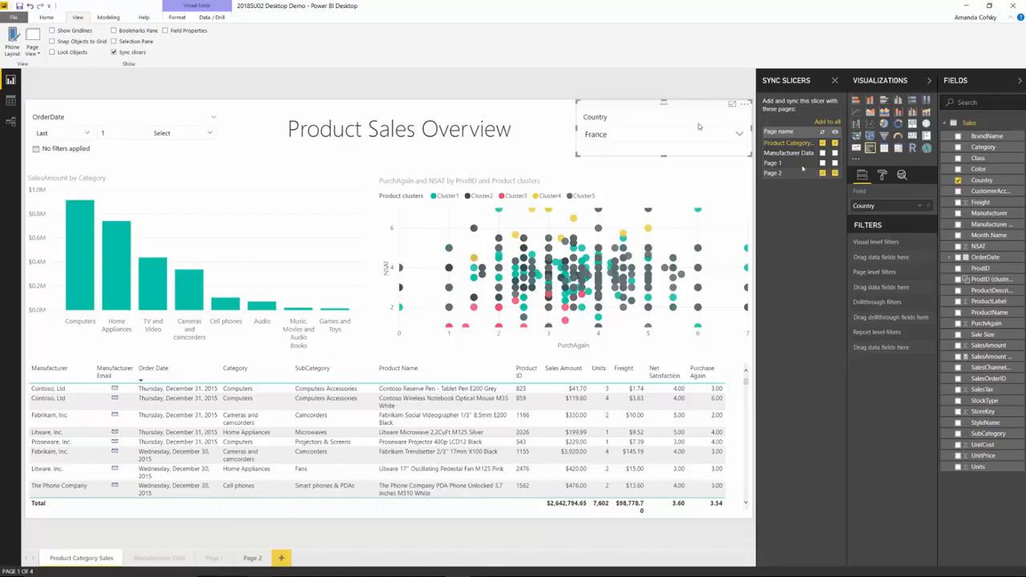
left_click(124, 42)
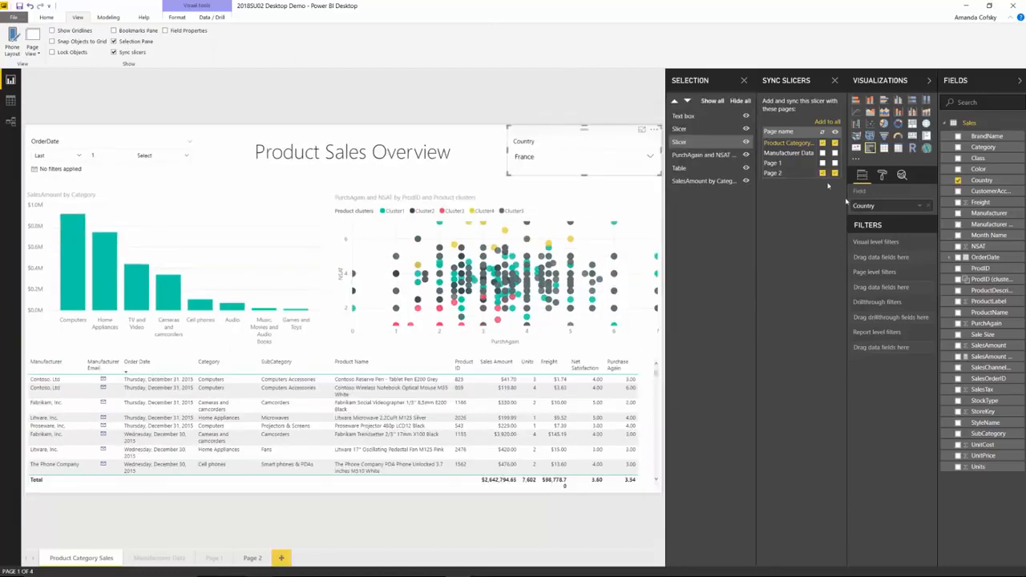
left_click(741, 143)
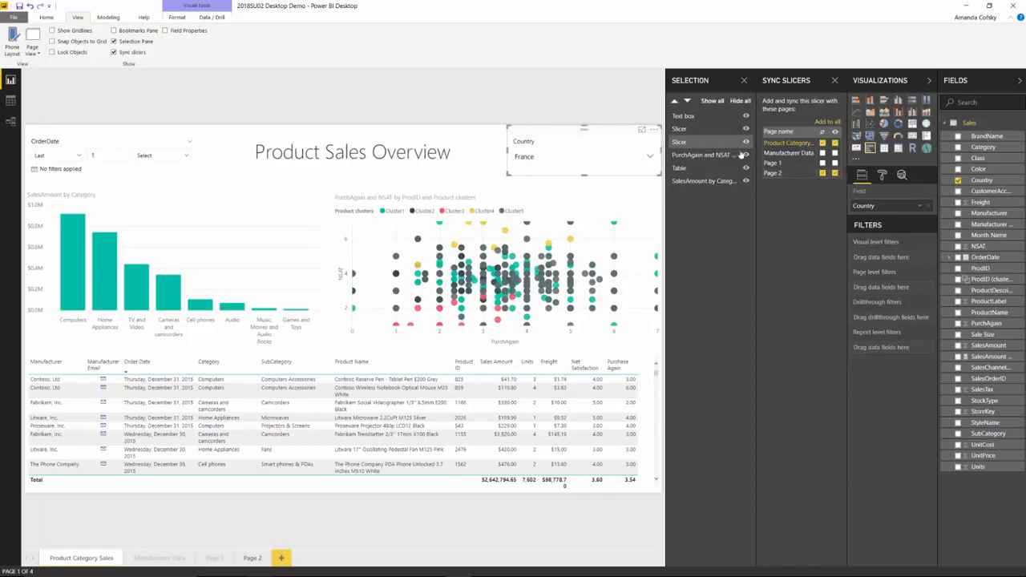
left_click(114, 42)
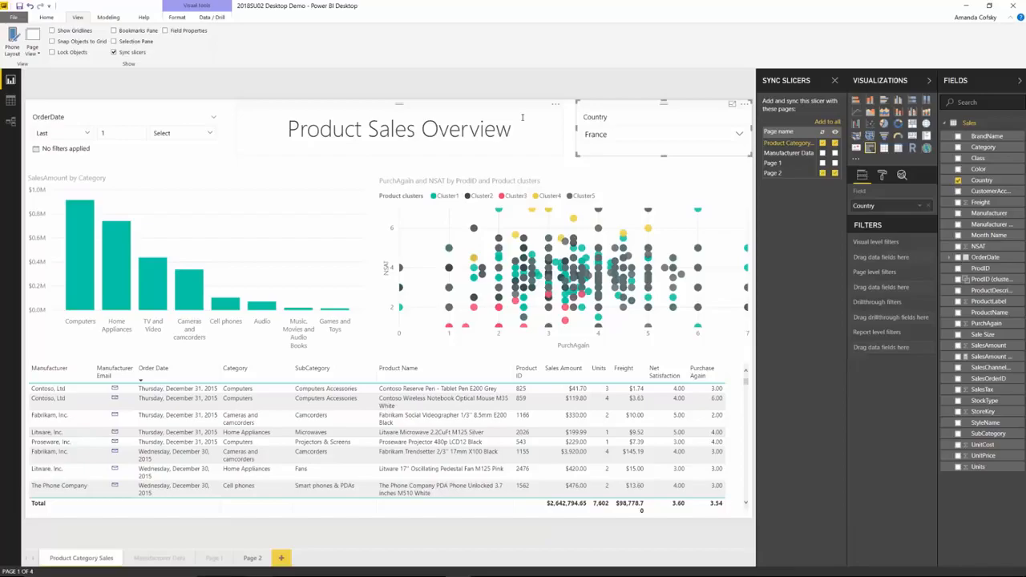
key("alt+Tab")
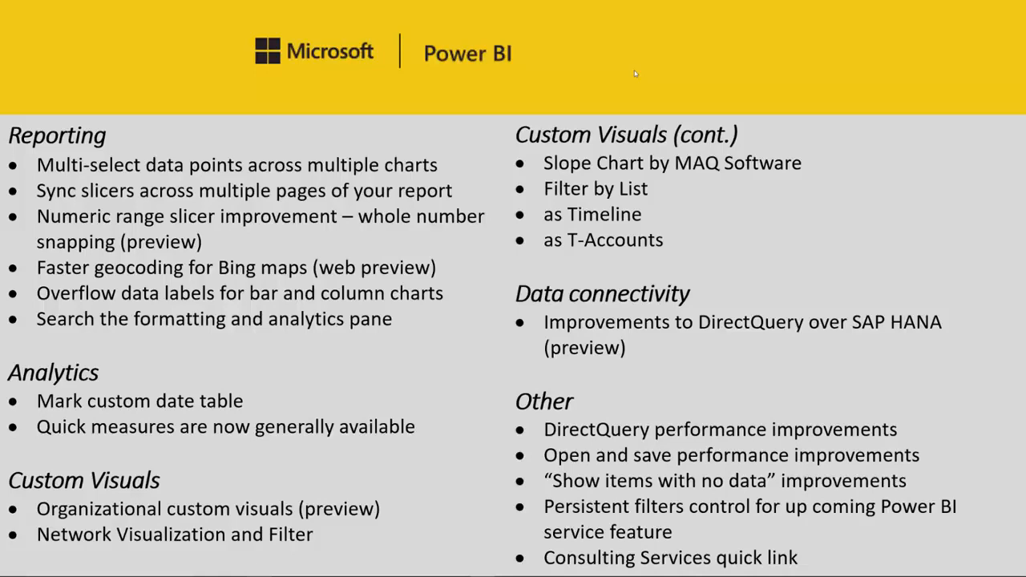
key("alt+Tab")
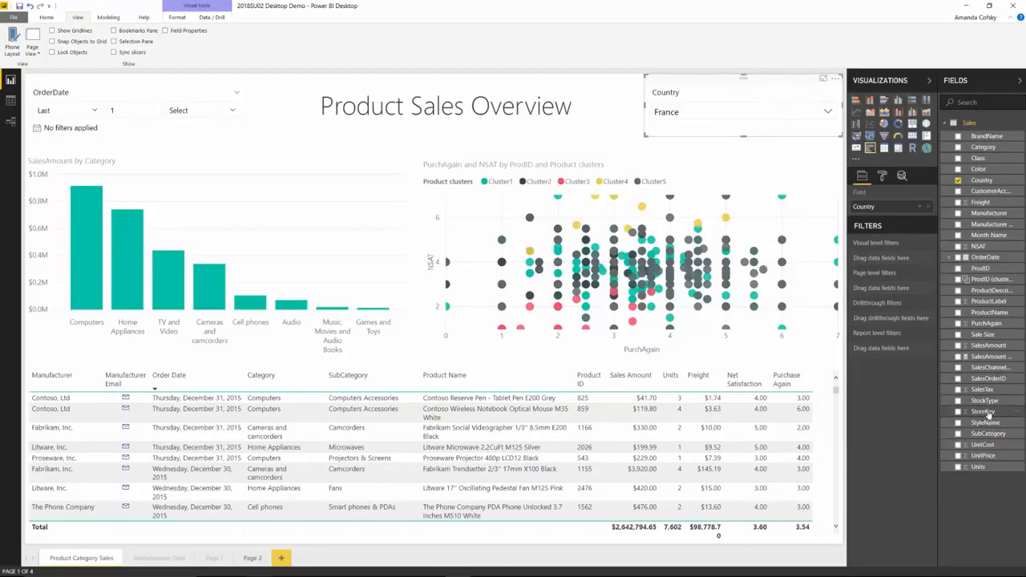
Replace the Country field in the Product Category Sales slicer with StoreKey and browse its list of values.
left_click_drag(987, 413, 882, 208)
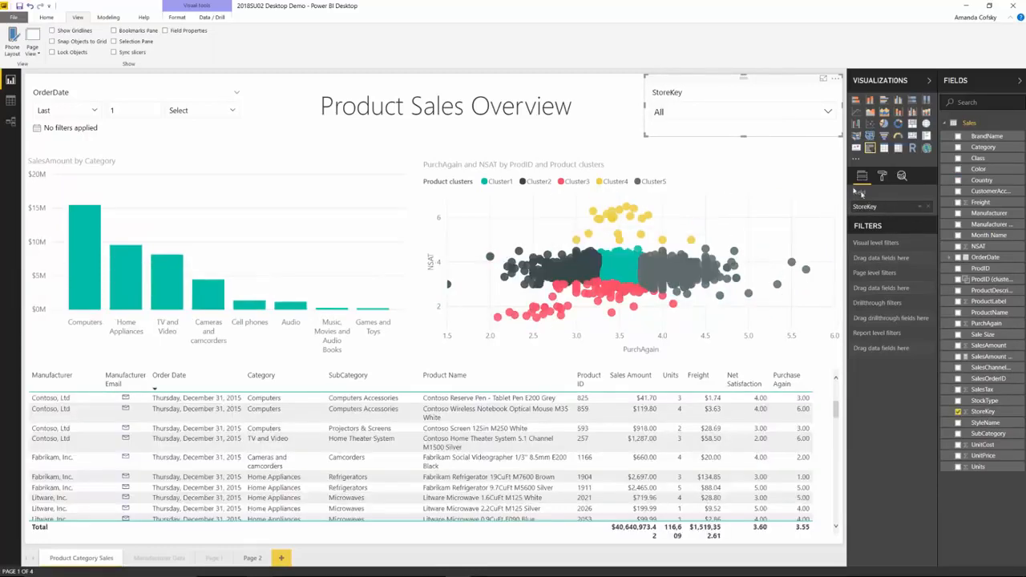
left_click(828, 111)
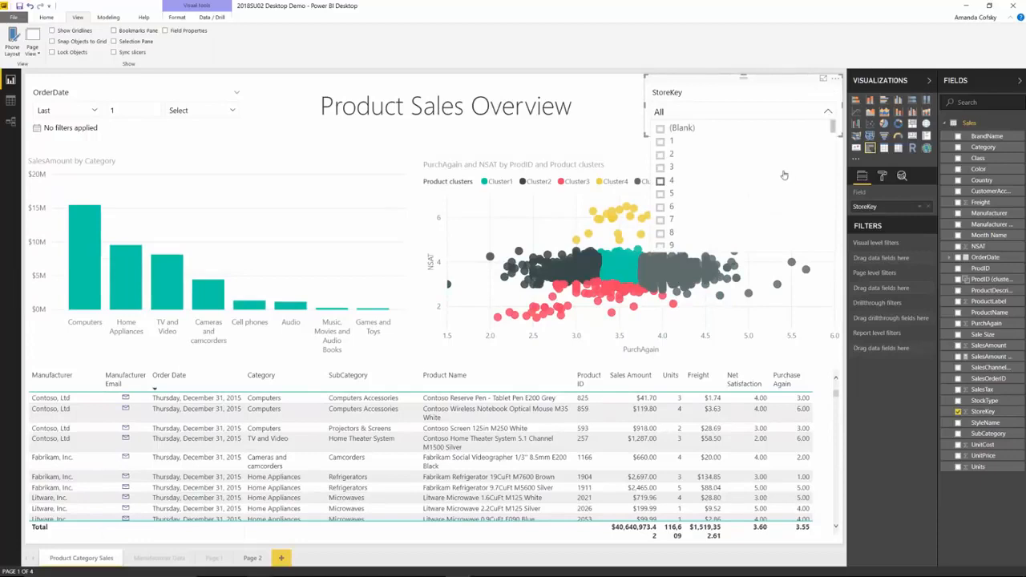
scroll(784, 175, "down", 6)
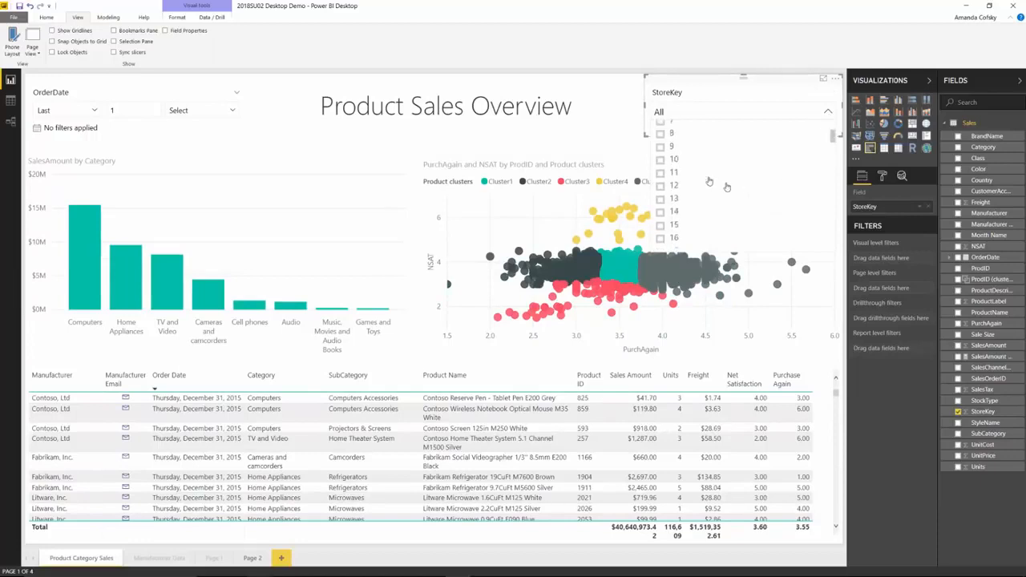
left_click(830, 114)
Change the StoreKey slicer to the Between range style and widen it slightly.
left_click(832, 94)
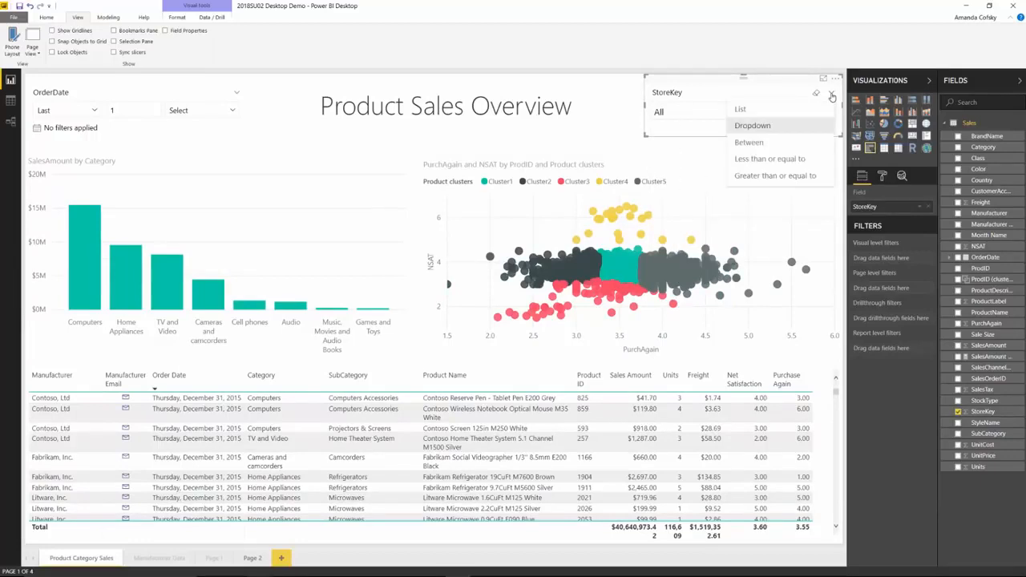
left_click(782, 143)
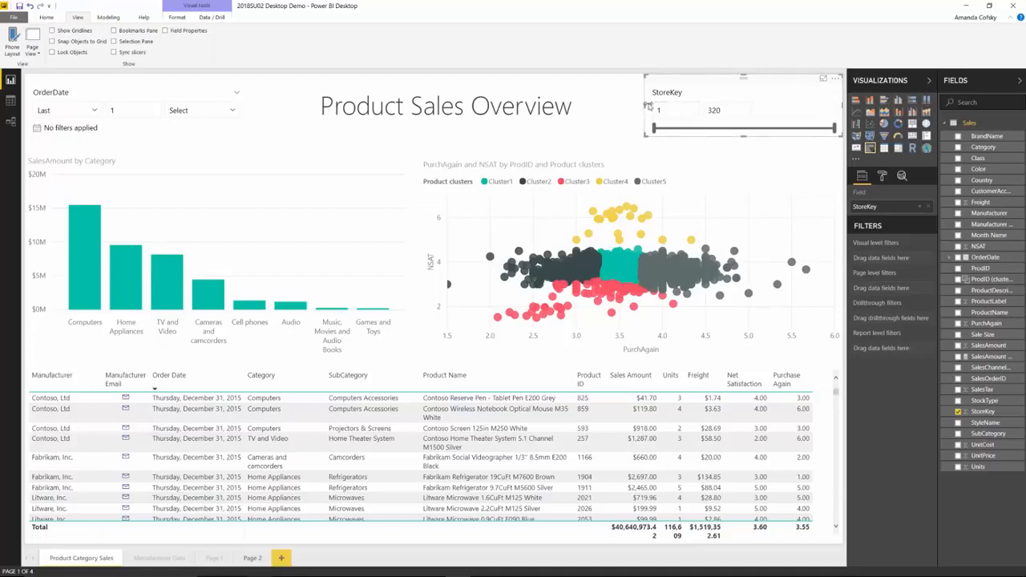
mouse_move(644, 112)
left_mouse_down()
mouse_move(597, 111)
mouse_move(638, 111)
left_mouse_up()
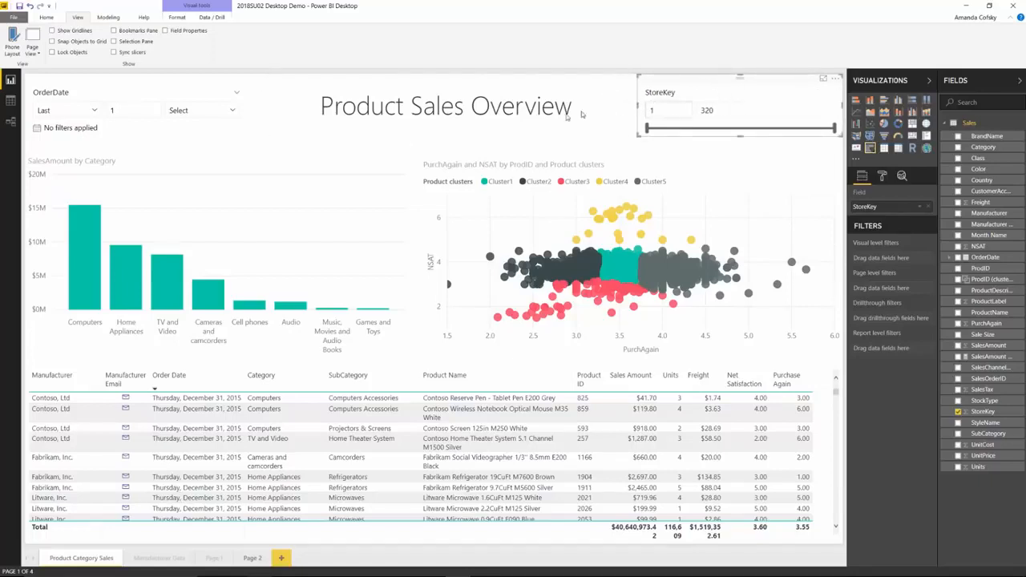
Check the StoreKey field's data type and format, and narrow the StoreKey slicer's range to 80–218.
left_click(47, 20)
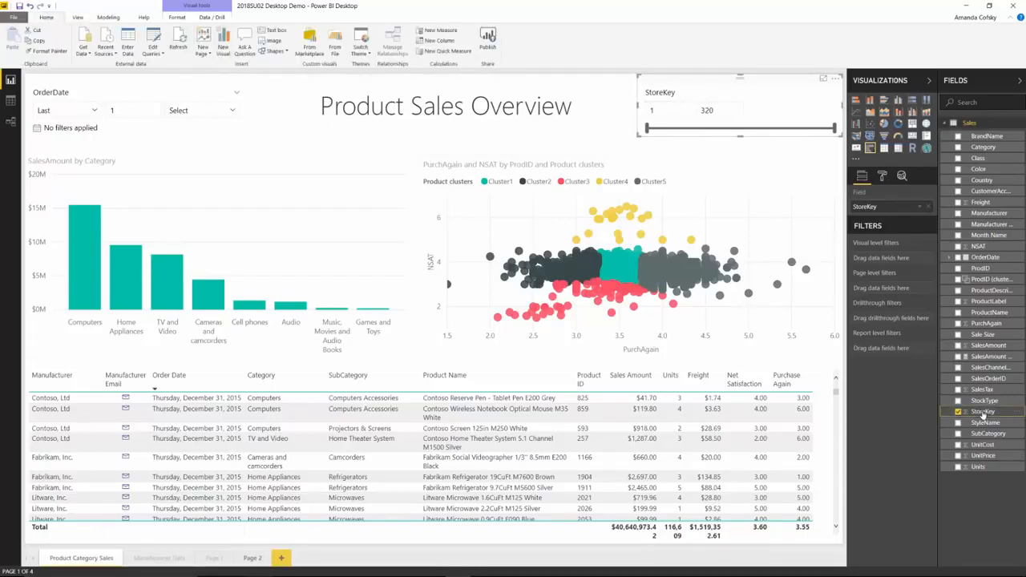
left_click(983, 411)
left_click(177, 17)
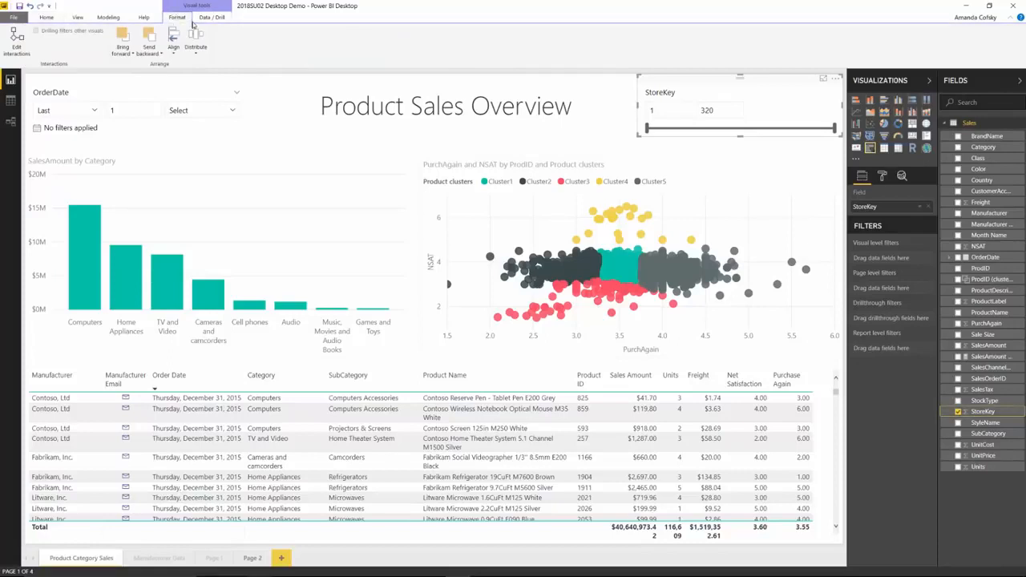
left_click(211, 18)
left_click(109, 17)
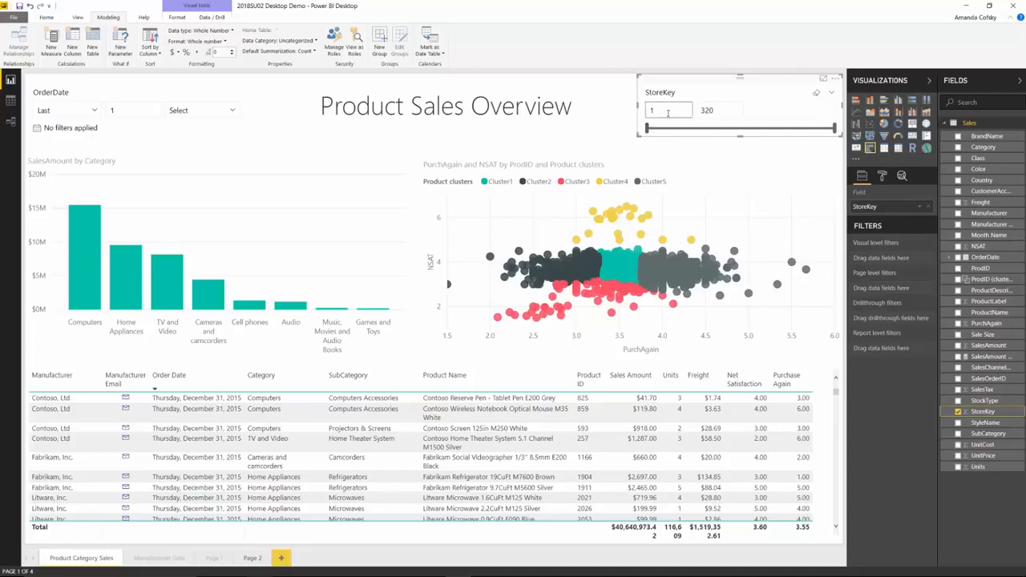
left_click_drag(647, 130, 694, 132)
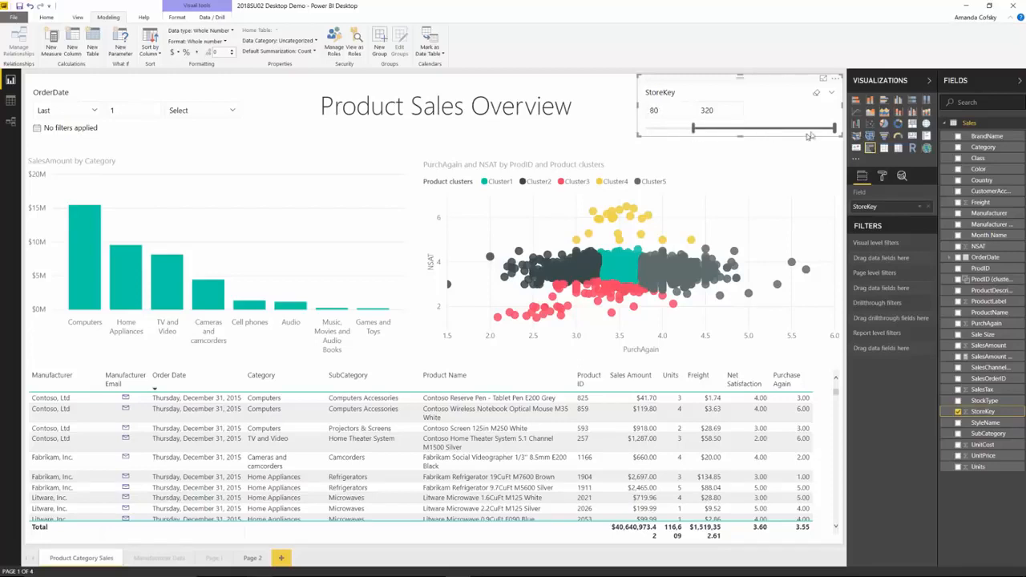
left_click_drag(833, 128, 768, 134)
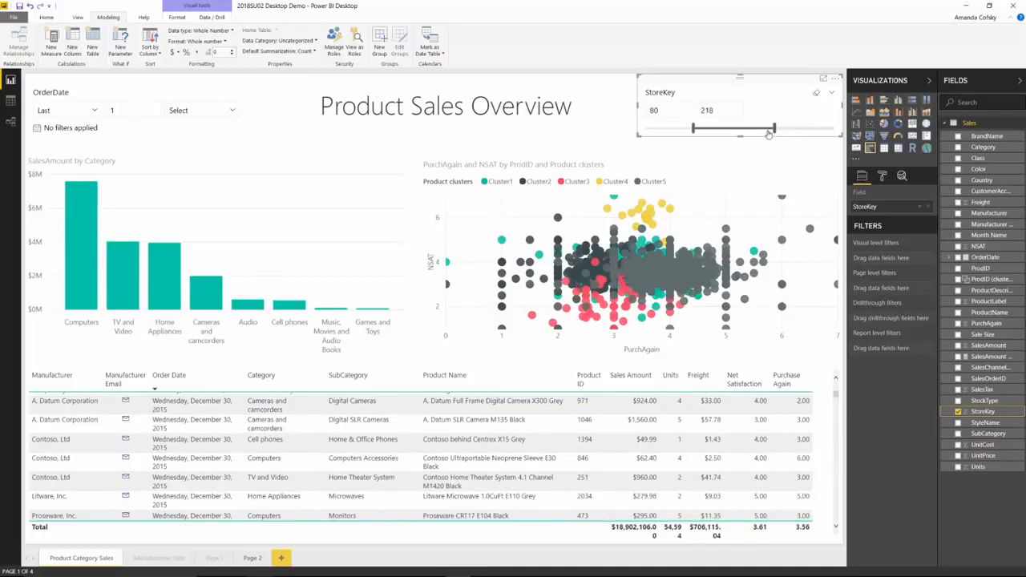
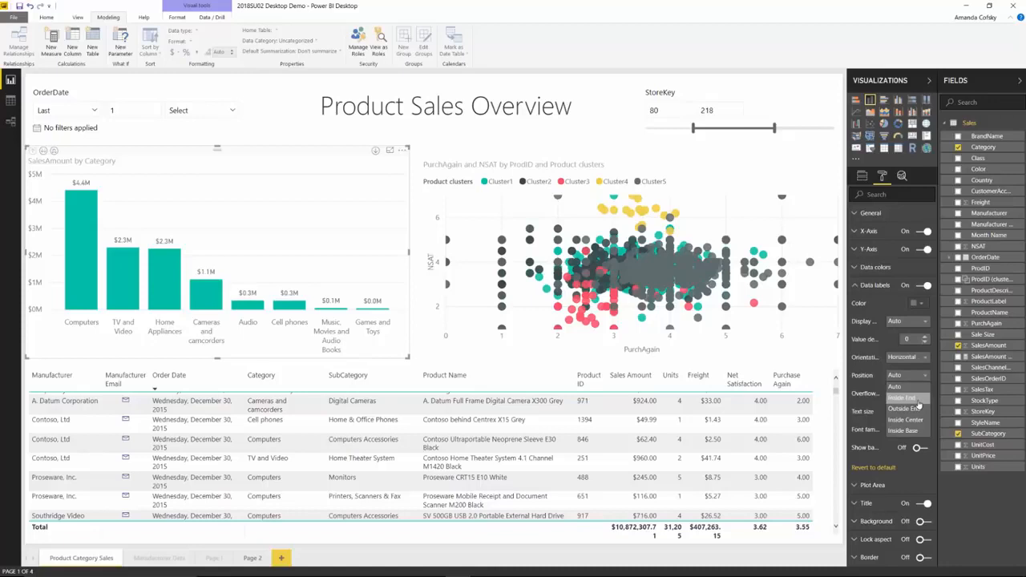
Set the SalesAmount by Category data labels to Inside End, display units None and overflow text on, and widen the chart slightly.
left_click(918, 399)
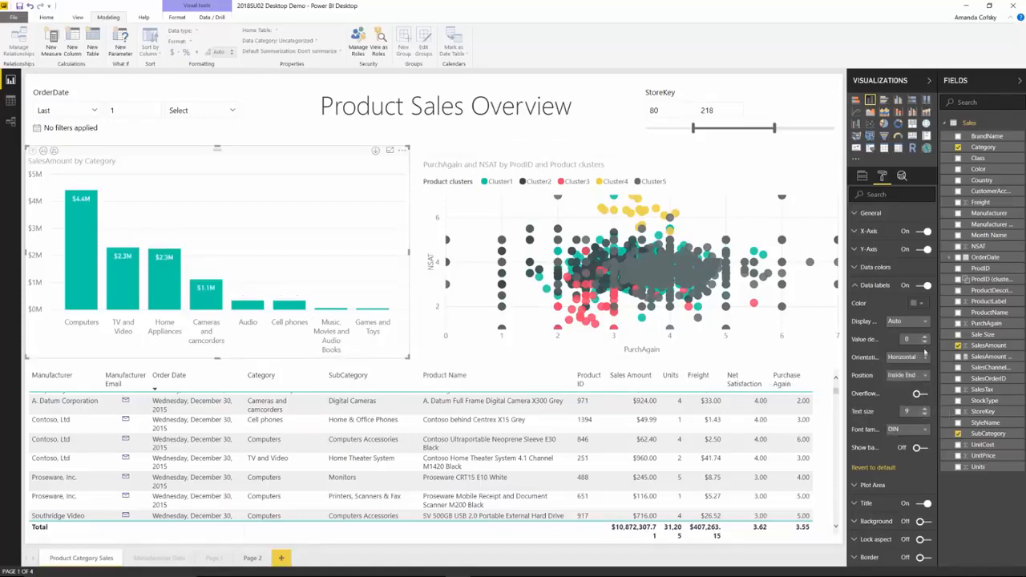
left_click(915, 324)
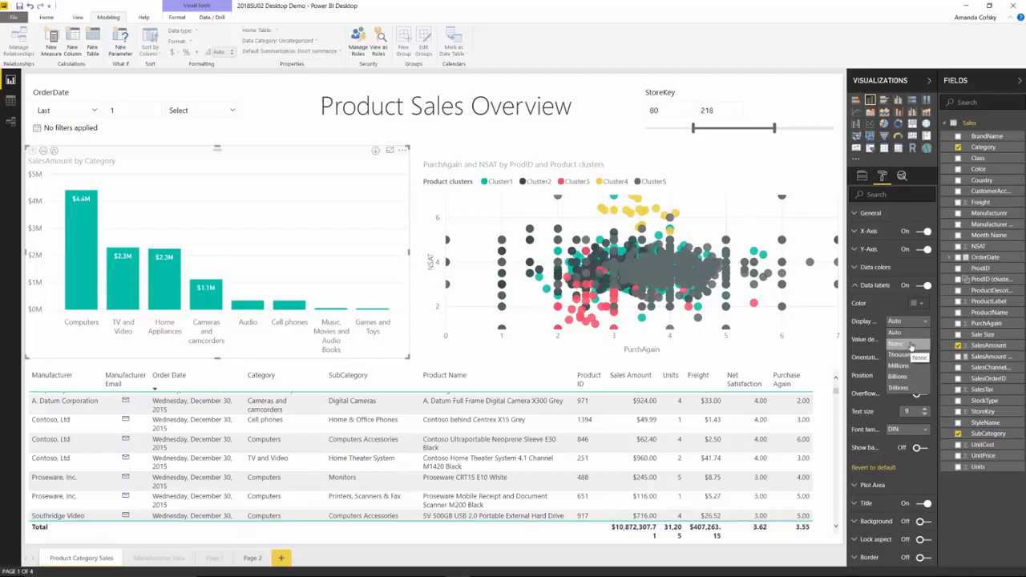
left_click(911, 345)
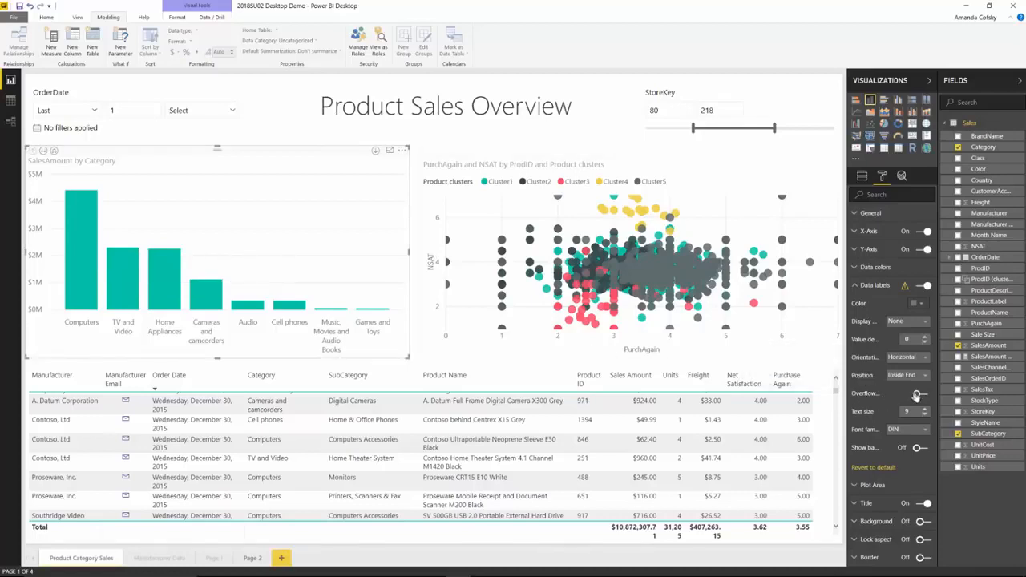
left_click(920, 394)
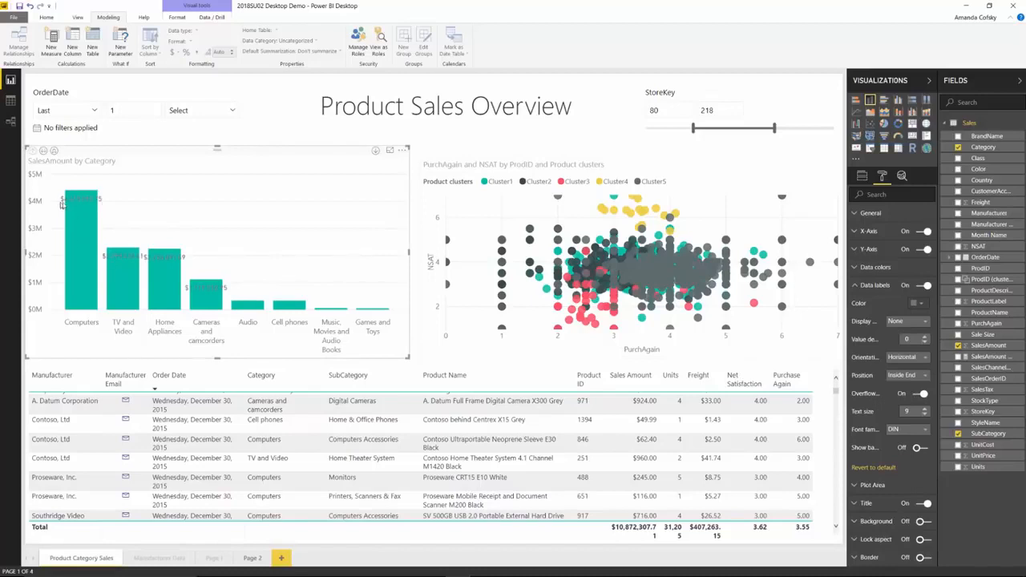
mouse_move(90, 207)
mouse_move(155, 258)
mouse_move(409, 254)
left_mouse_down()
mouse_move(380, 255)
mouse_move(412, 254)
left_mouse_up()
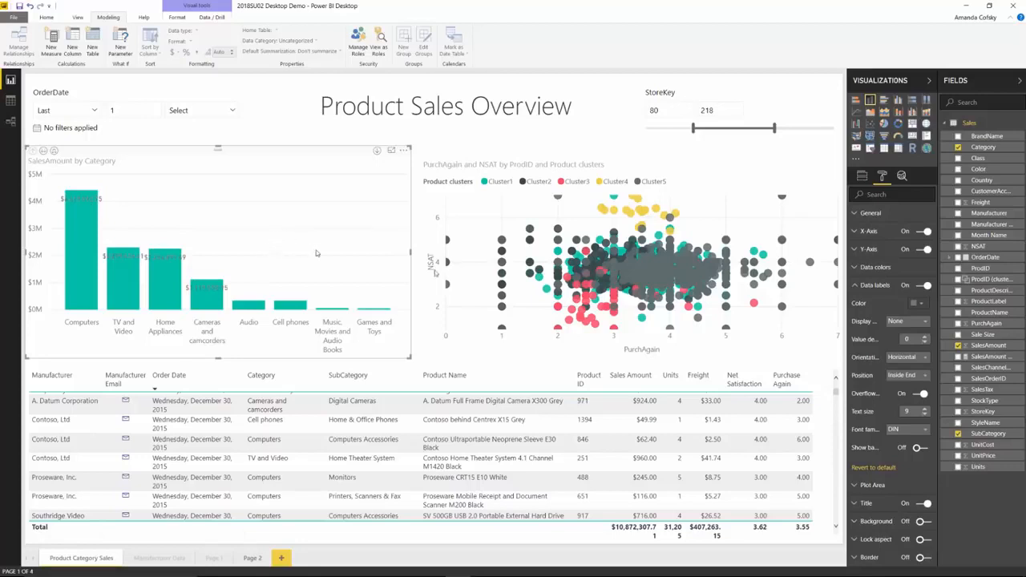
Give the SalesAmount by Category data labels a white background with 74% transparency, and widen the chart a little.
left_click(919, 447)
left_click(920, 467)
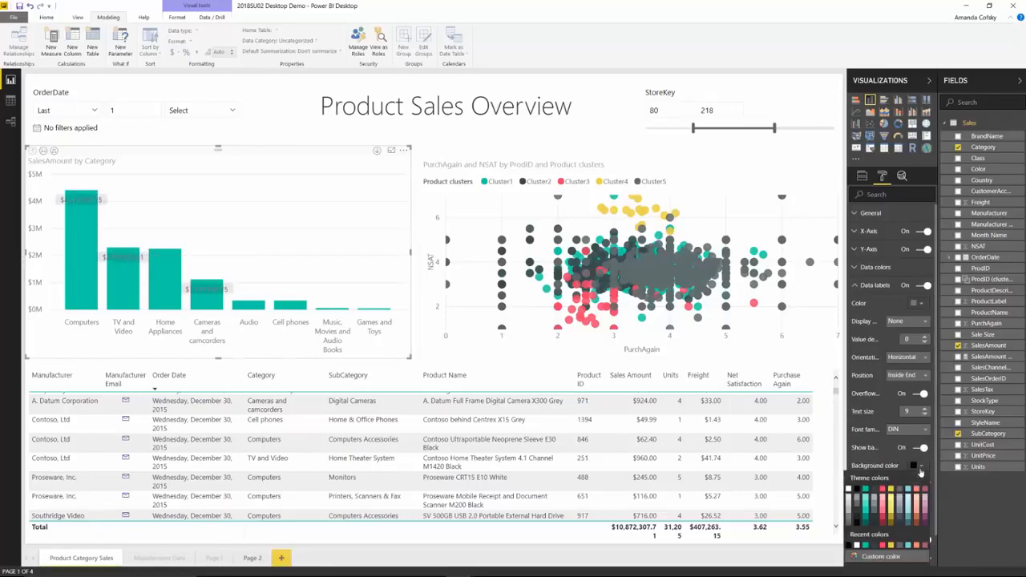
left_click(848, 490)
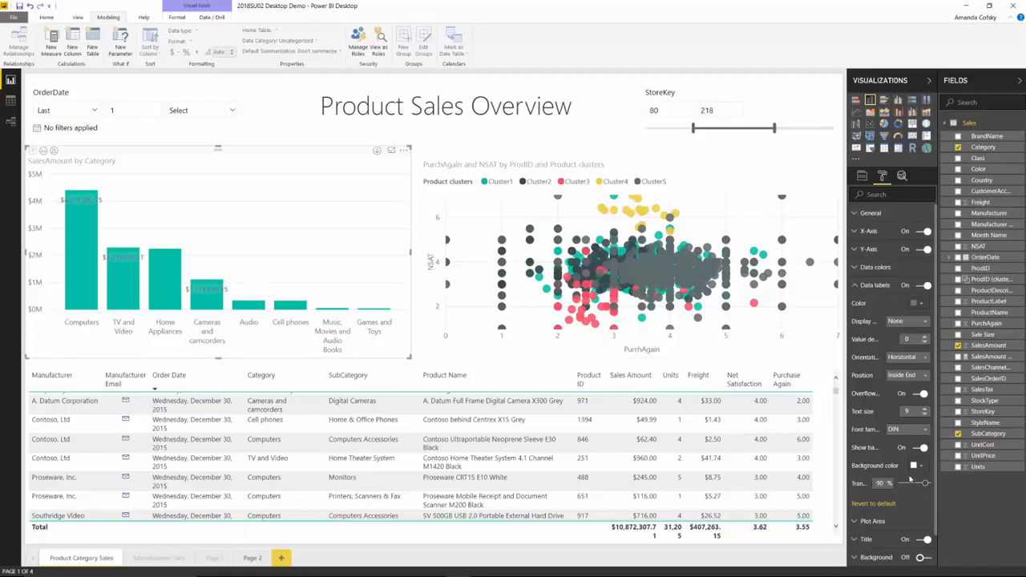
left_click_drag(926, 487, 922, 489)
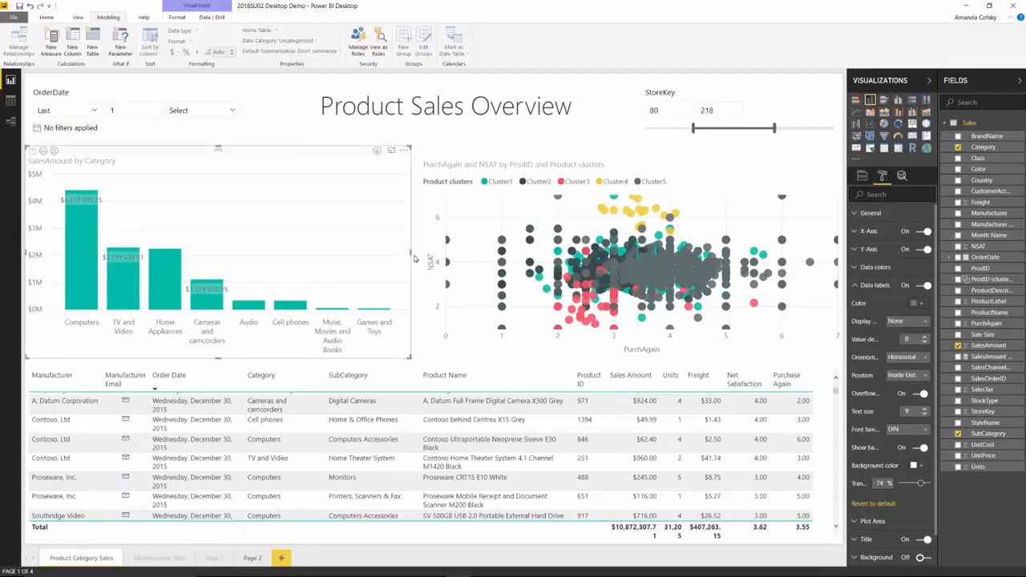
left_click_drag(414, 258, 429, 261)
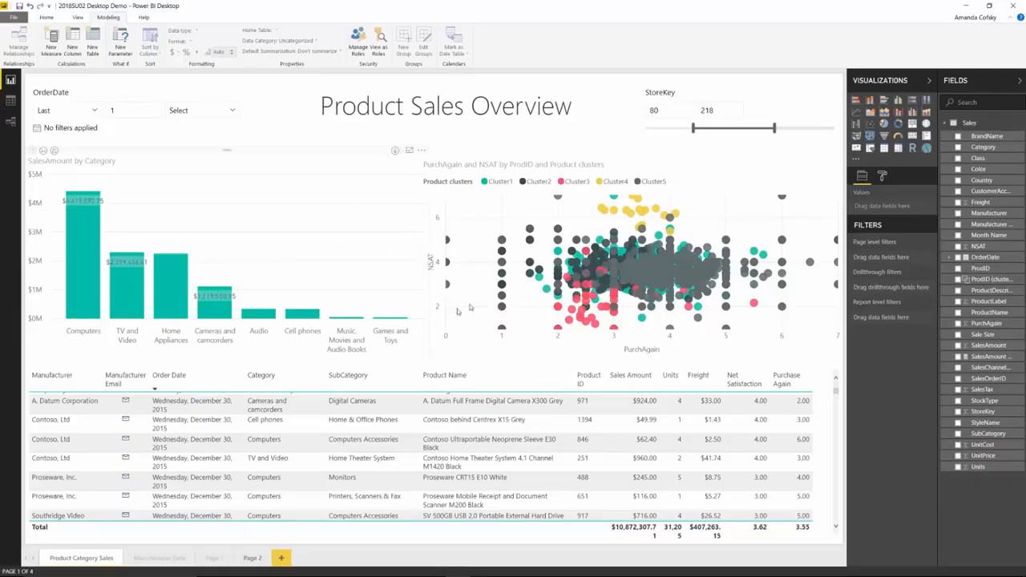
Search the formatting options of the SalesAmount by Category chart for "color".
left_click(323, 260)
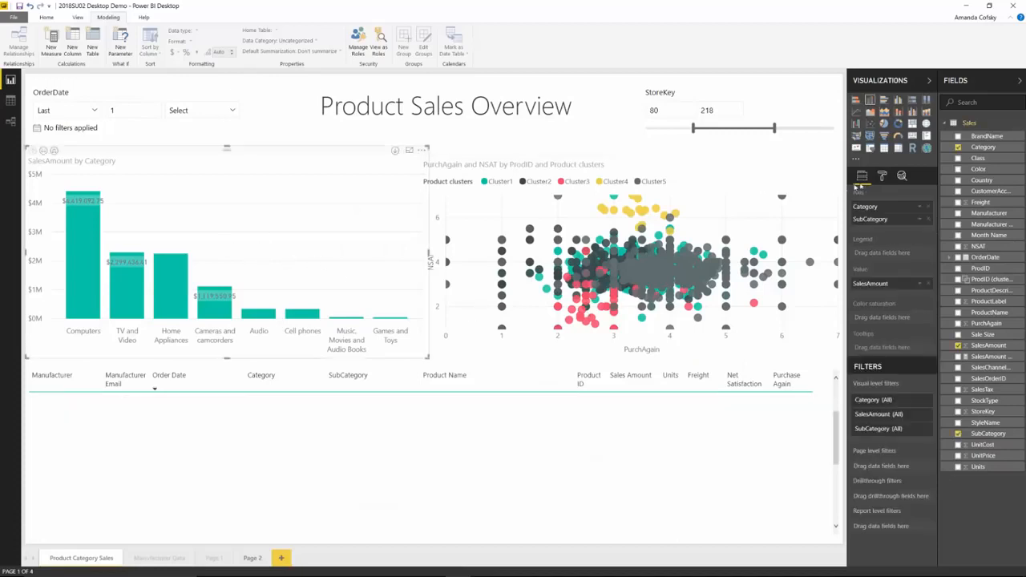
left_click(881, 175)
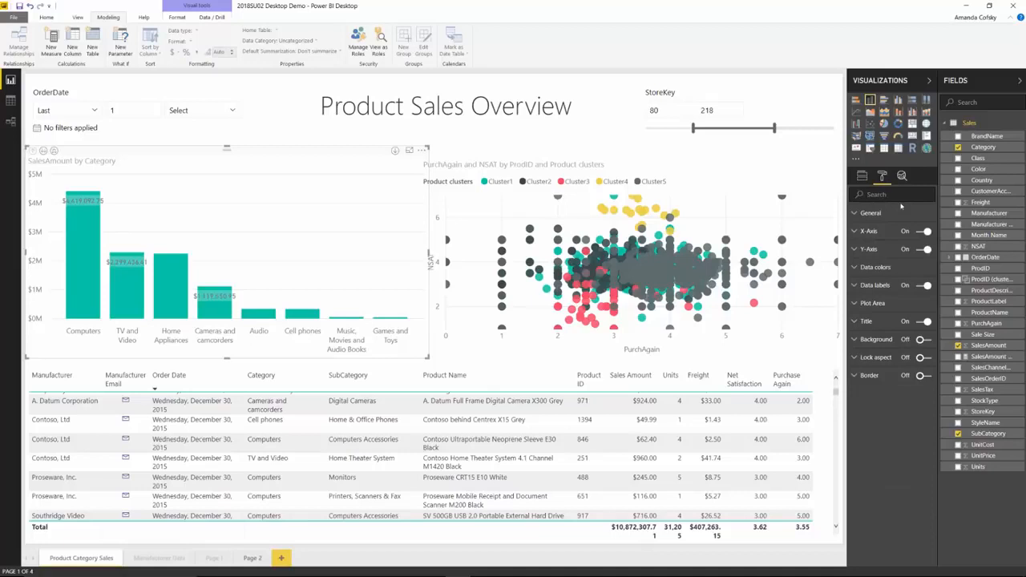
type("color")
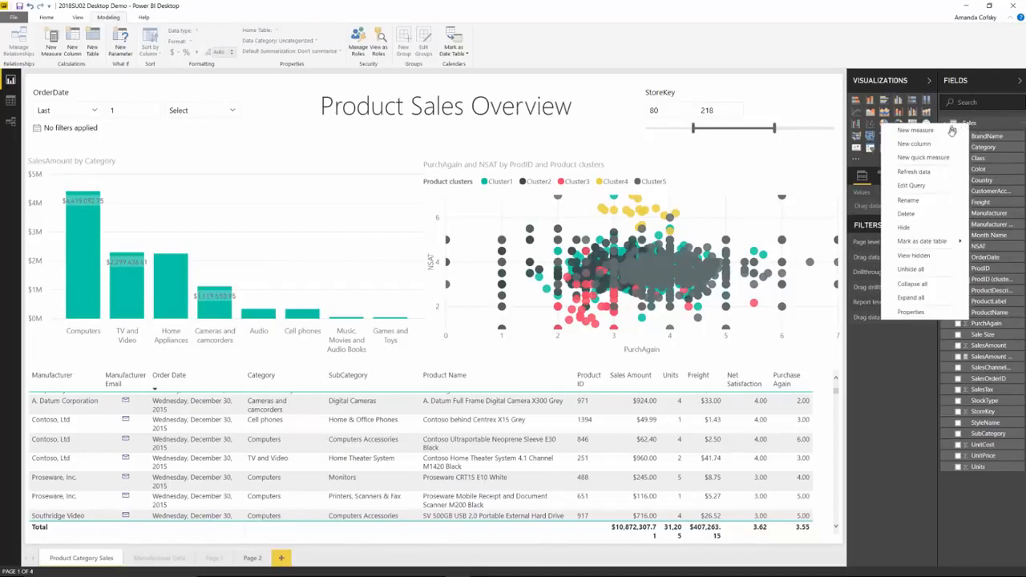
Try to mark the Sales table as a date table with OrderDate as its date column.
mouse_move(930, 243)
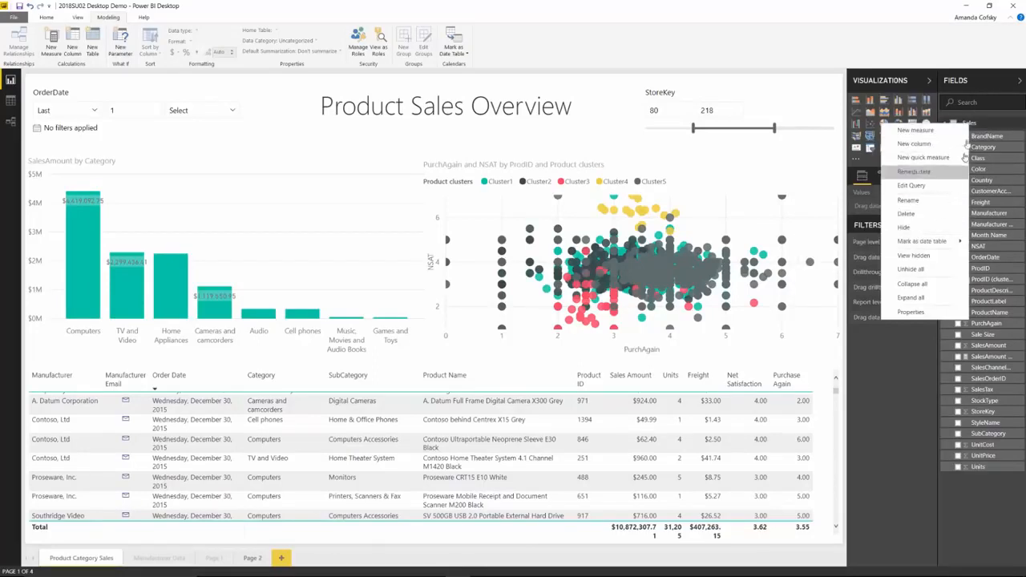
left_click(988, 127)
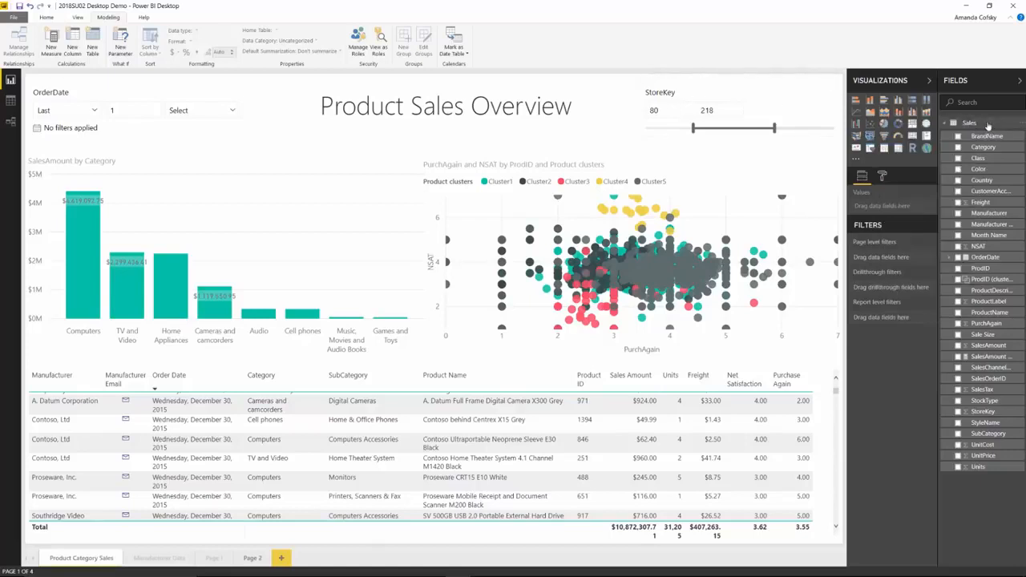
left_click(980, 130)
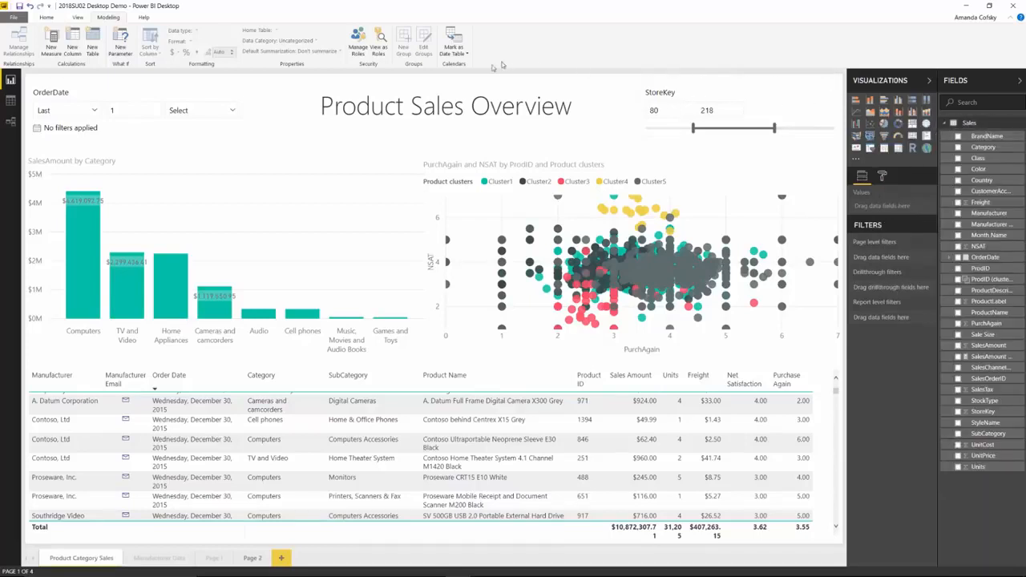
left_click(459, 42)
left_click(433, 64)
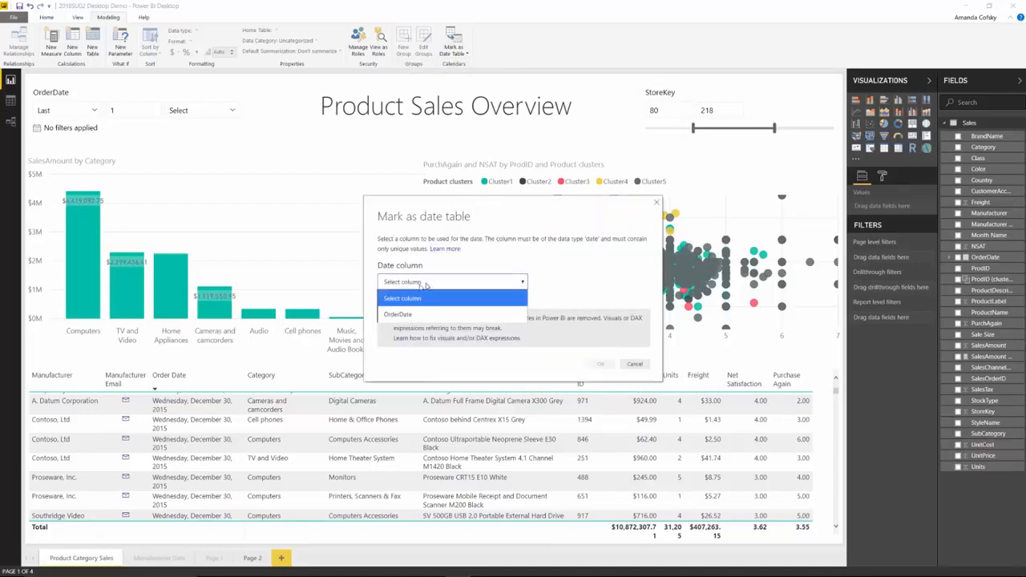
left_click(412, 283)
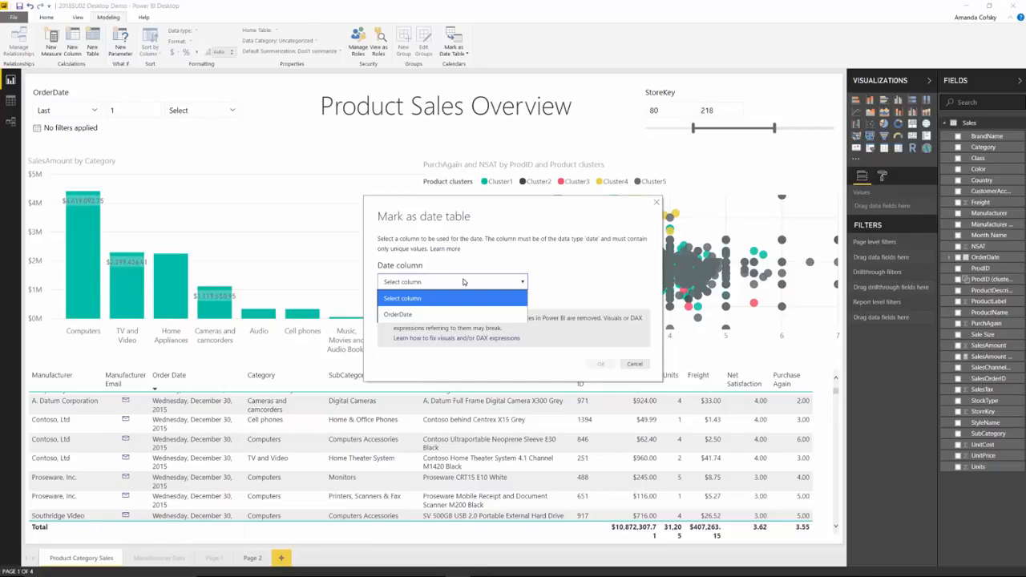
left_click(409, 314)
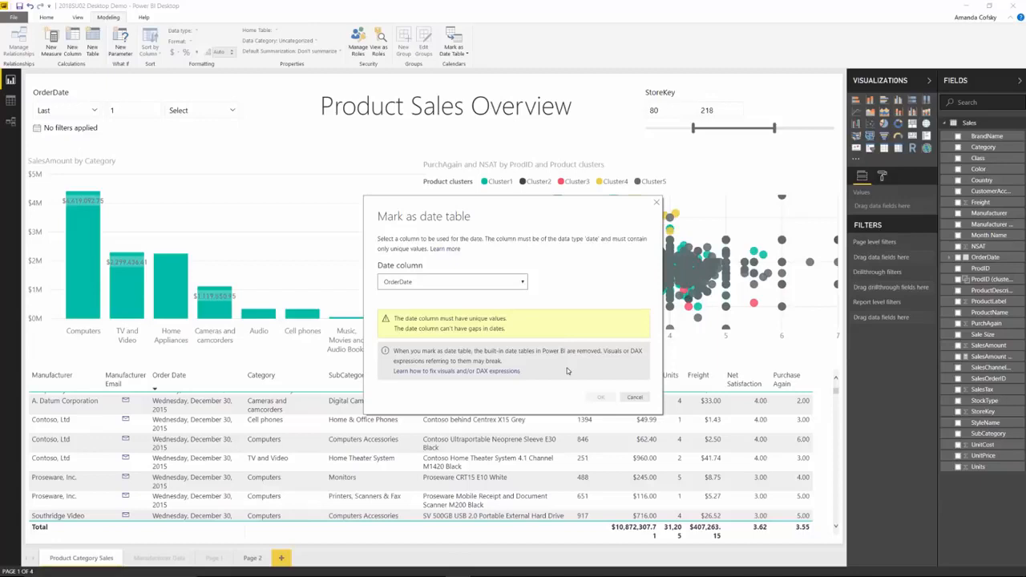
left_click(634, 397)
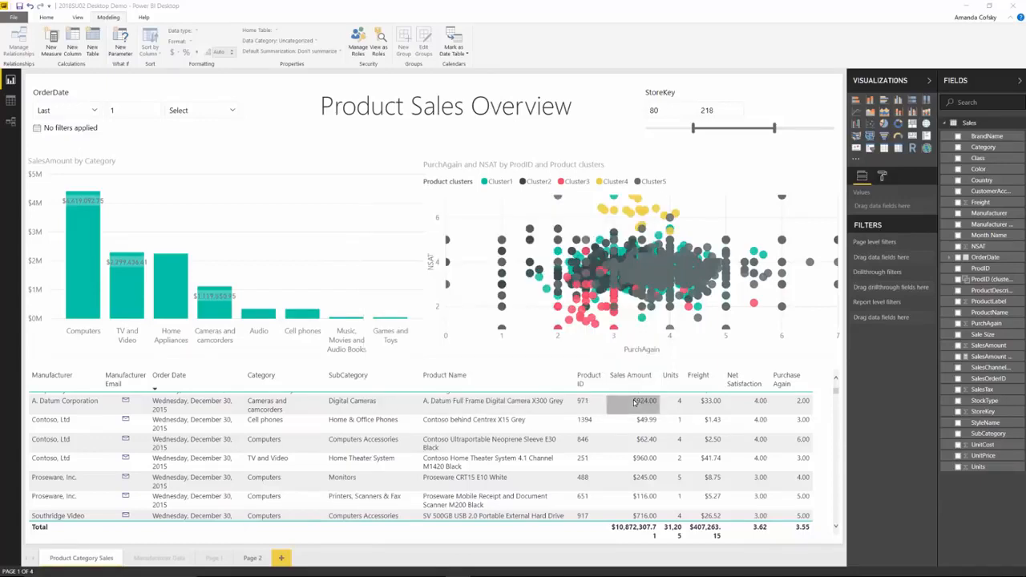
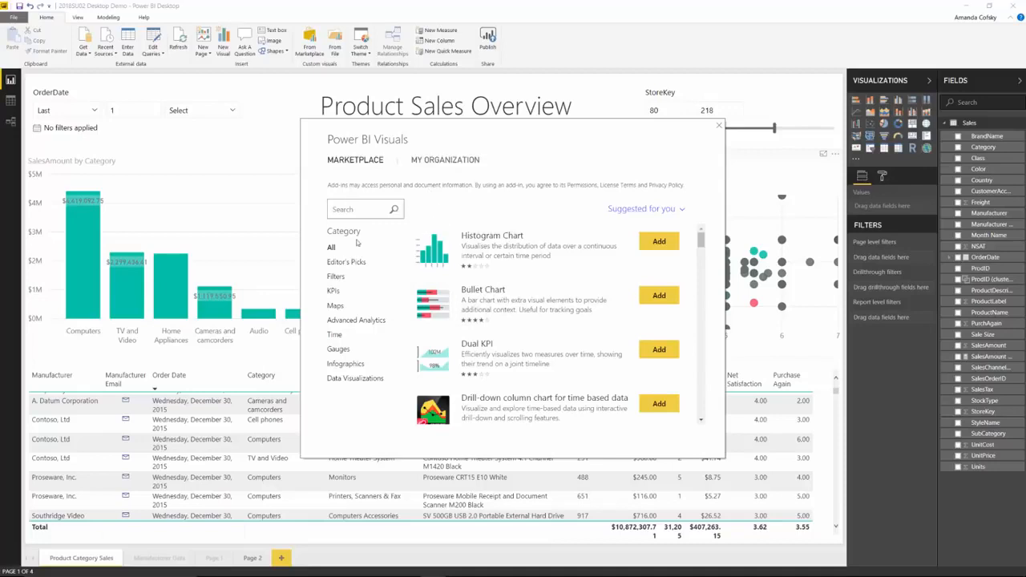
View the organization's own custom visuals in the Power BI Visuals dialog.
left_click(447, 161)
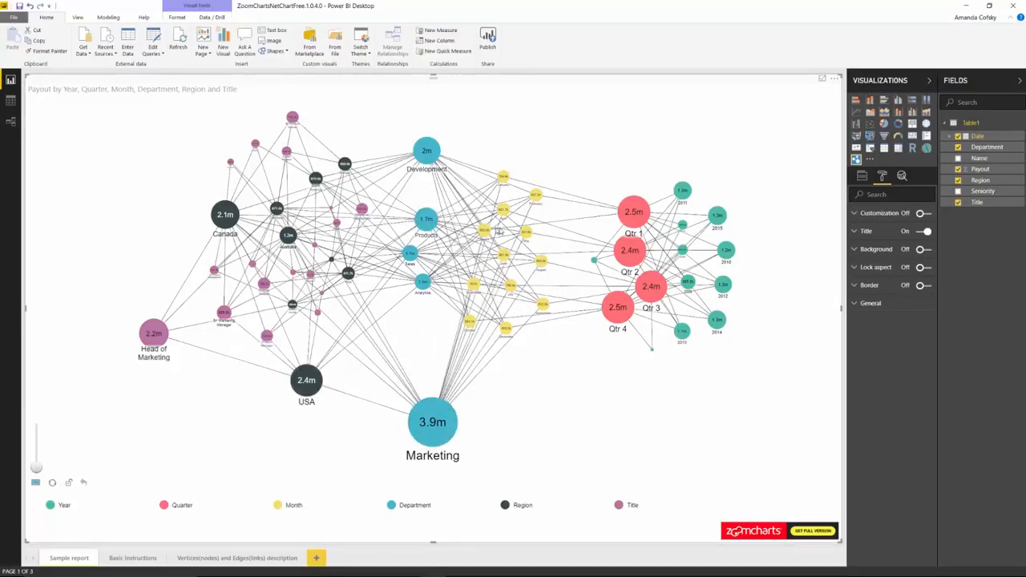
Display the network chart's field assignments, and hide its Department nodes and show them again.
left_click(864, 177)
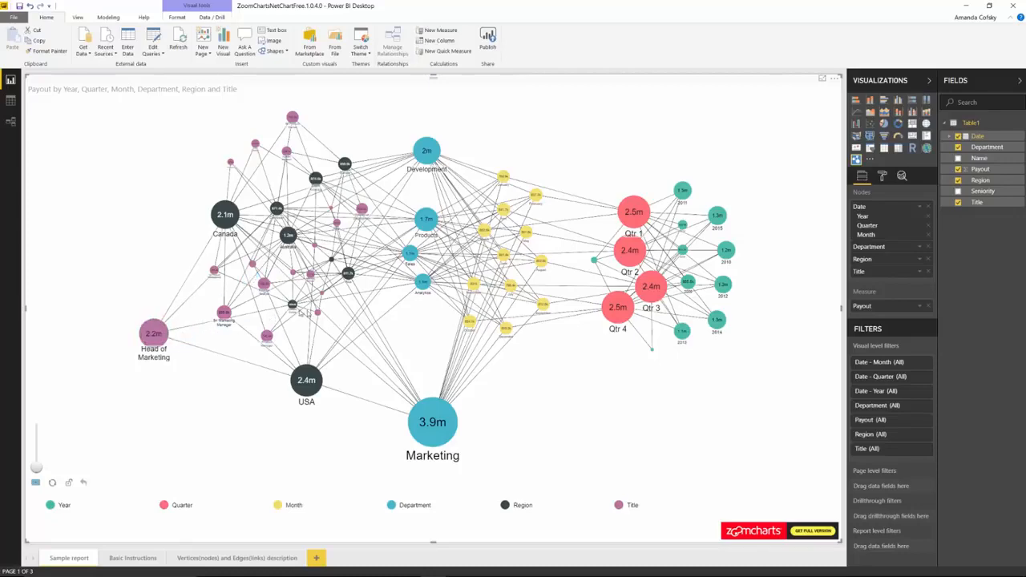
left_click(392, 506)
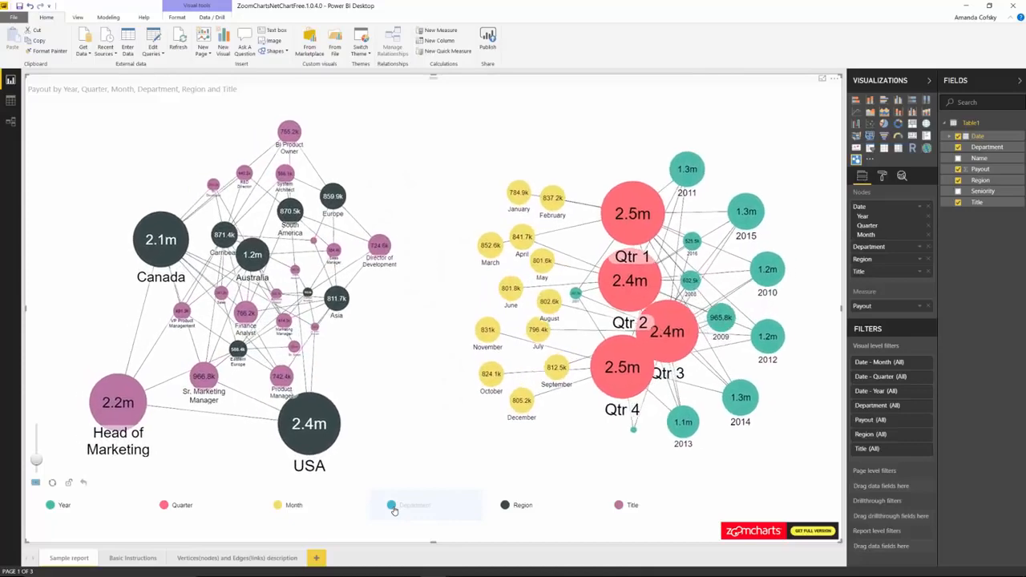
left_click(392, 506)
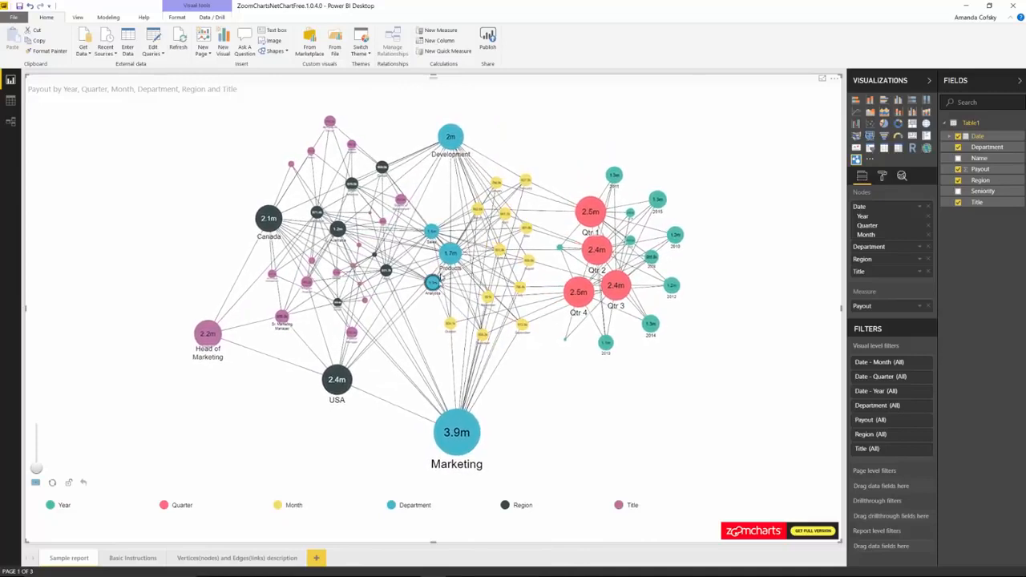
Highlight the Products node's connections, and move the node close to the USA node with the network layout locked.
left_click(454, 253)
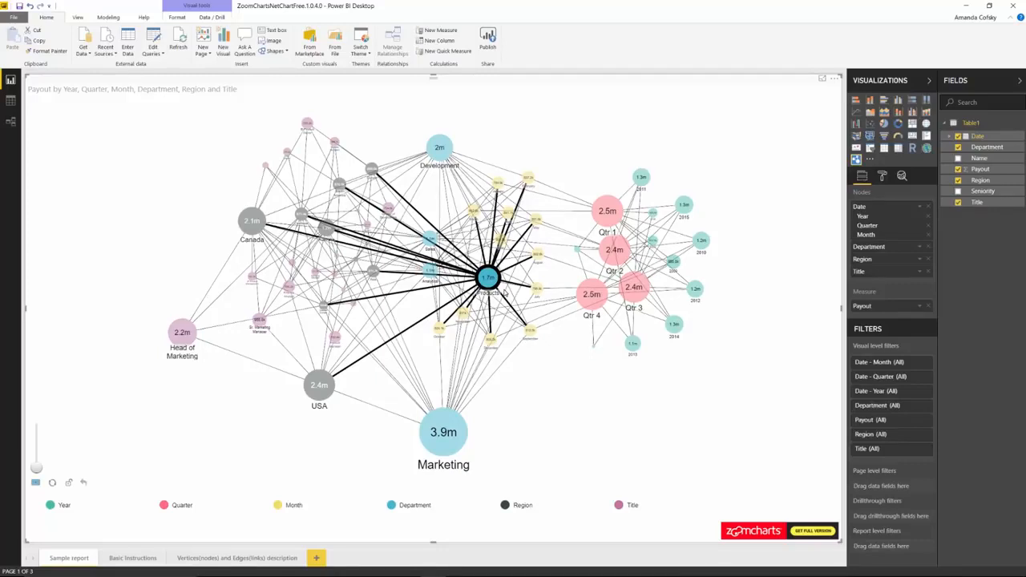
left_click(69, 483)
left_click_drag(488, 277, 455, 228)
left_click_drag(424, 304, 400, 355)
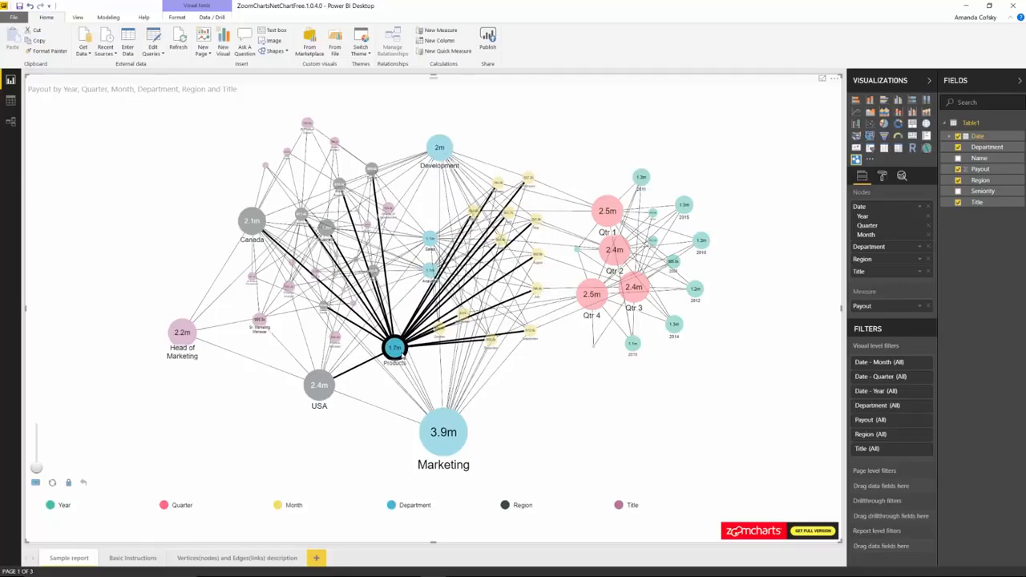
Unlock and rearrange the network chart, and highlight the connections of the November, Qtr 2 and Qtr 4 nodes in turn.
left_click(53, 484)
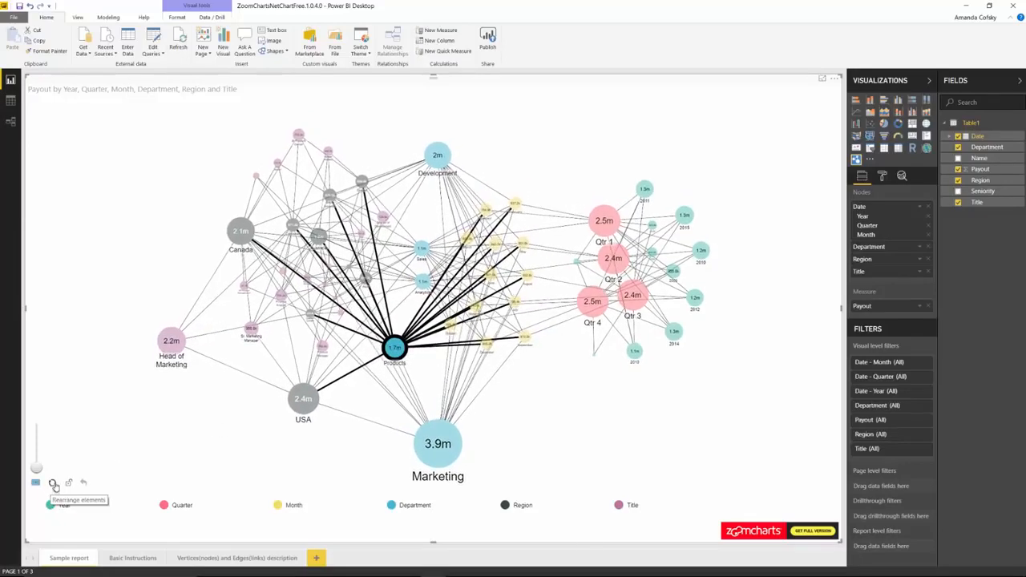
left_click(53, 483)
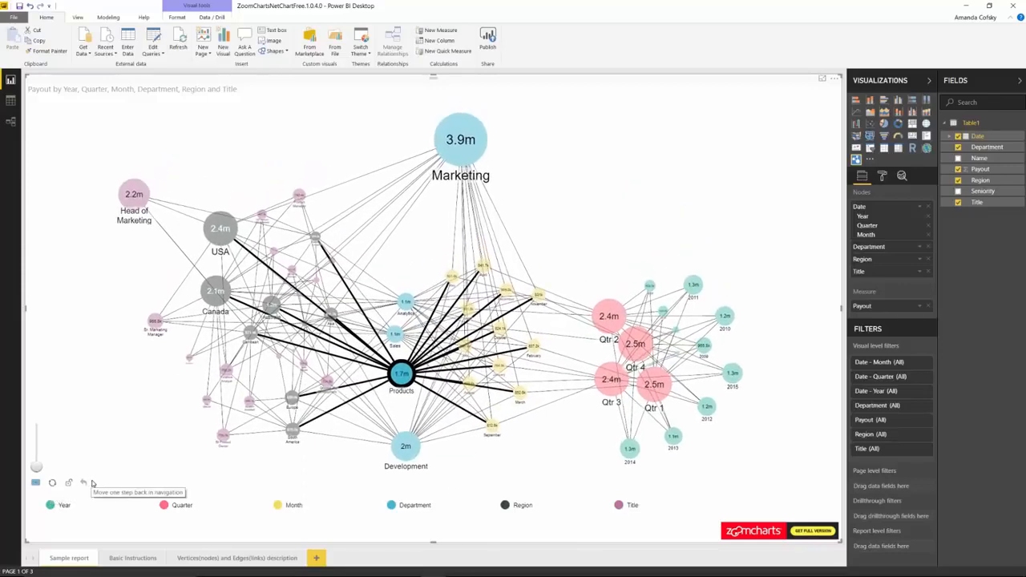
left_click(539, 297)
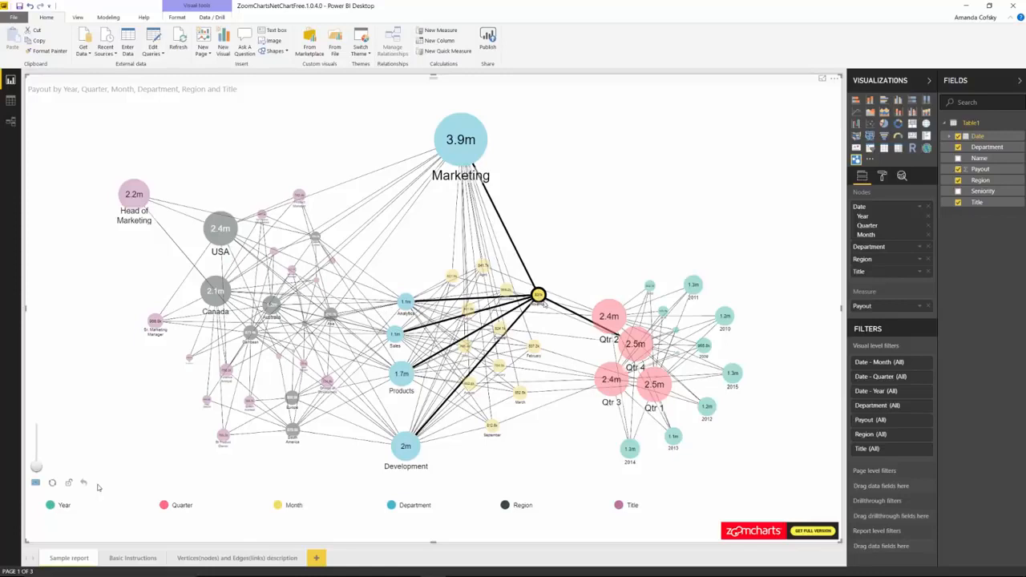
left_click(606, 312)
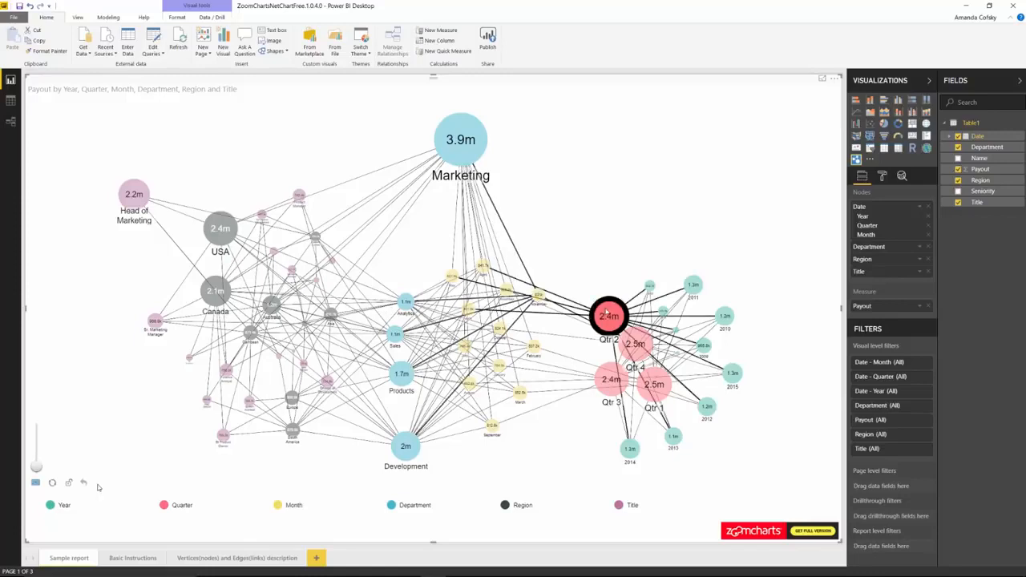
left_click(634, 350)
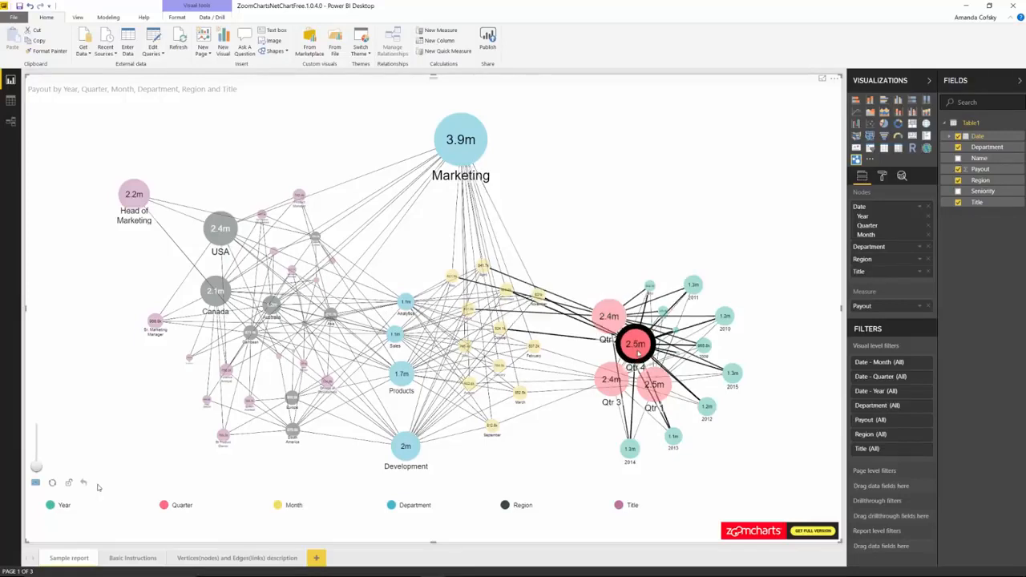
Examine the Qtr 4 node's connections up close, and fit and rearrange the whole network chart with the highlight cleared.
scroll(638, 354, "up", 5)
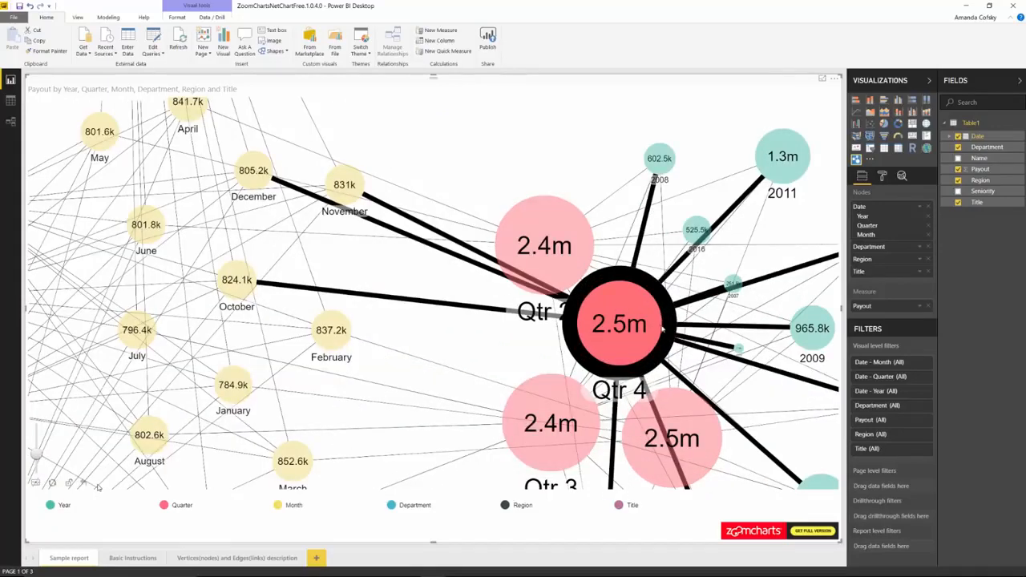
scroll(639, 326, "down", 5)
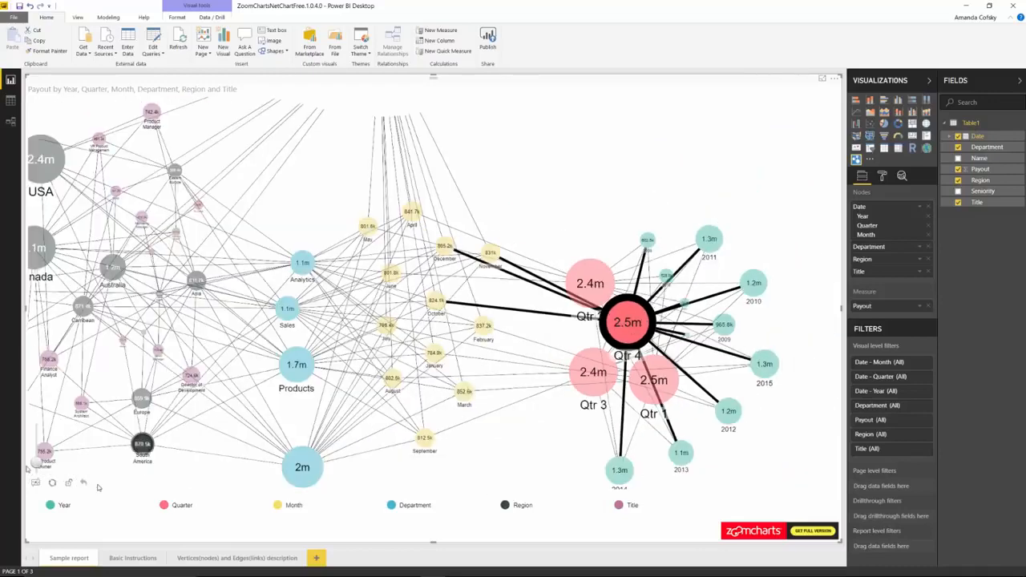
left_click(38, 484)
left_click(52, 484)
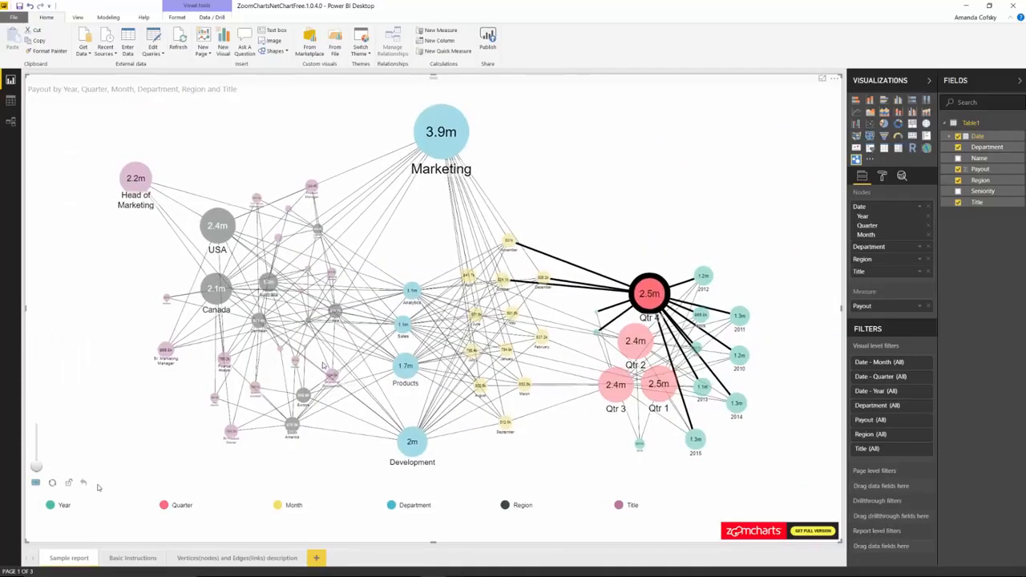
left_click(658, 209)
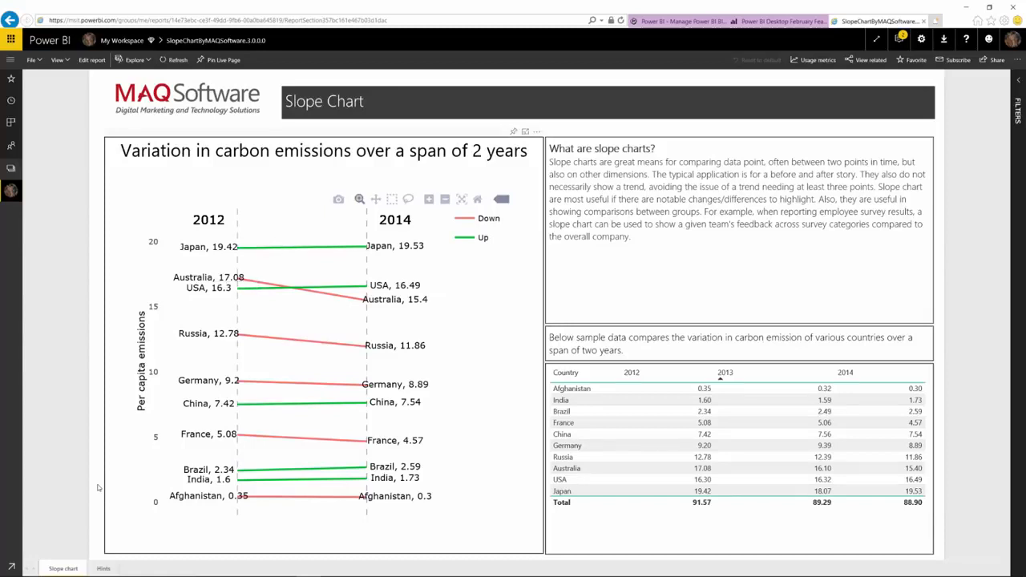
Zoom the slope chart in on the Australia and USA lines, reset the zoom, and switch to the feature list slide.
mouse_move(163, 260)
left_mouse_down()
mouse_move(246, 295)
mouse_move(435, 310)
left_mouse_up()
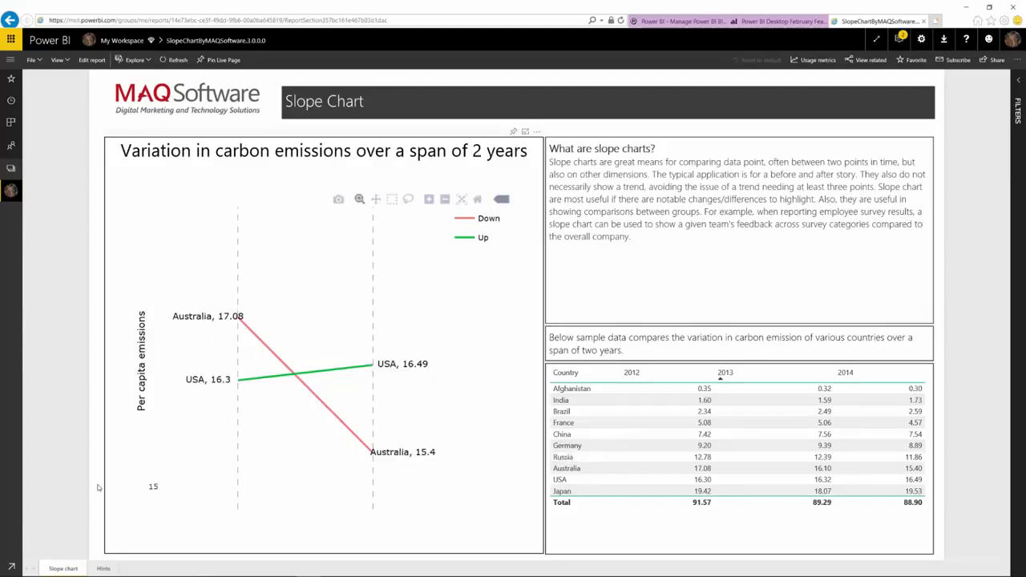
double_click(455, 335)
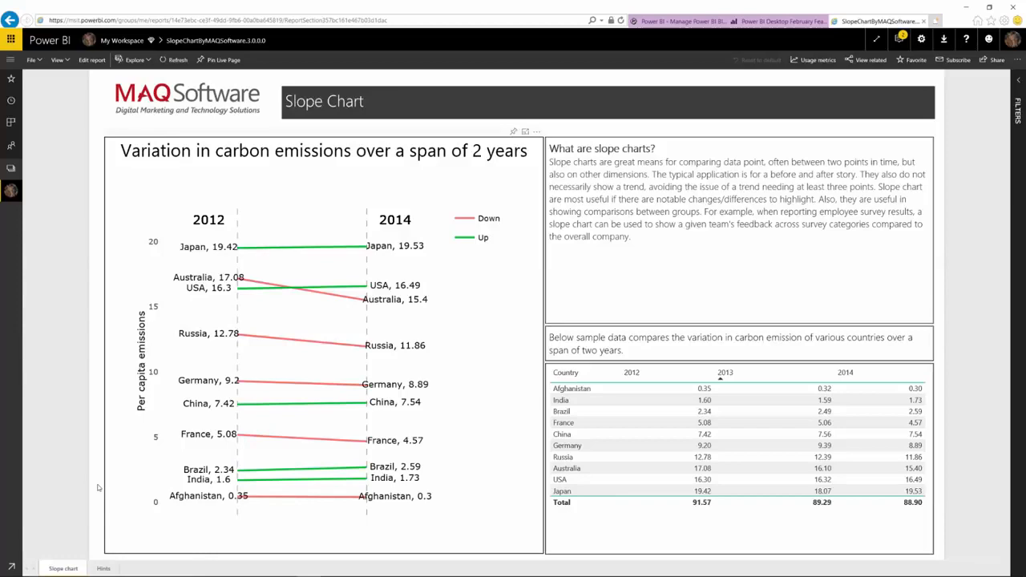
key("alt+Tab")
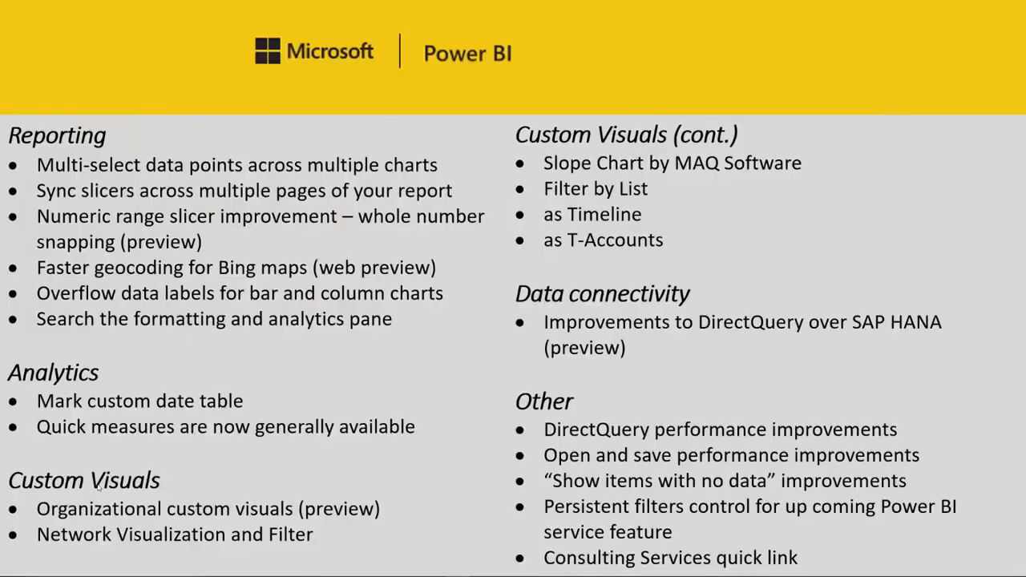
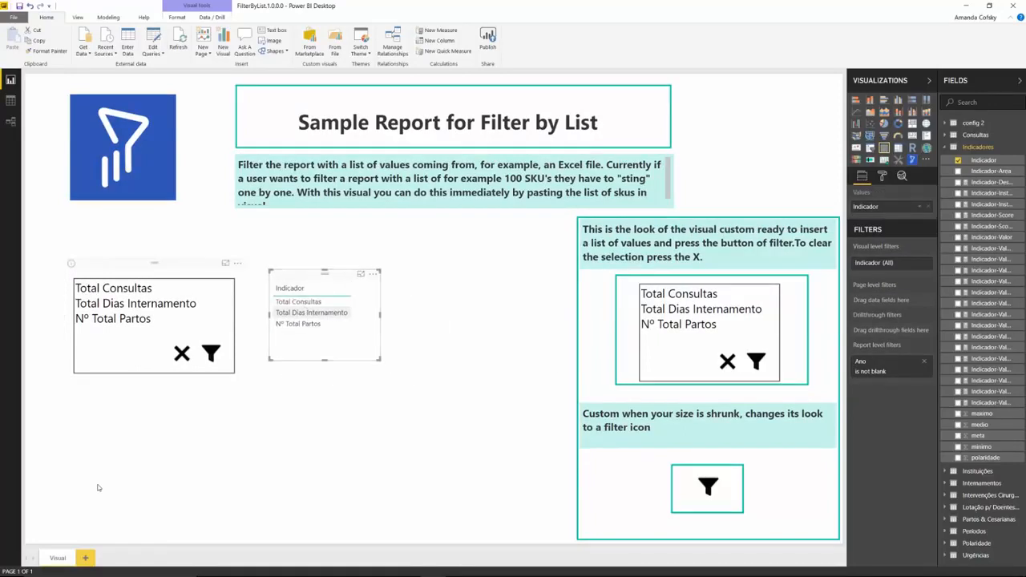
Remove "Nº Total Partos" from the Filter by List visual's values, apply the filter, and shrink the visual.
left_click(141, 268)
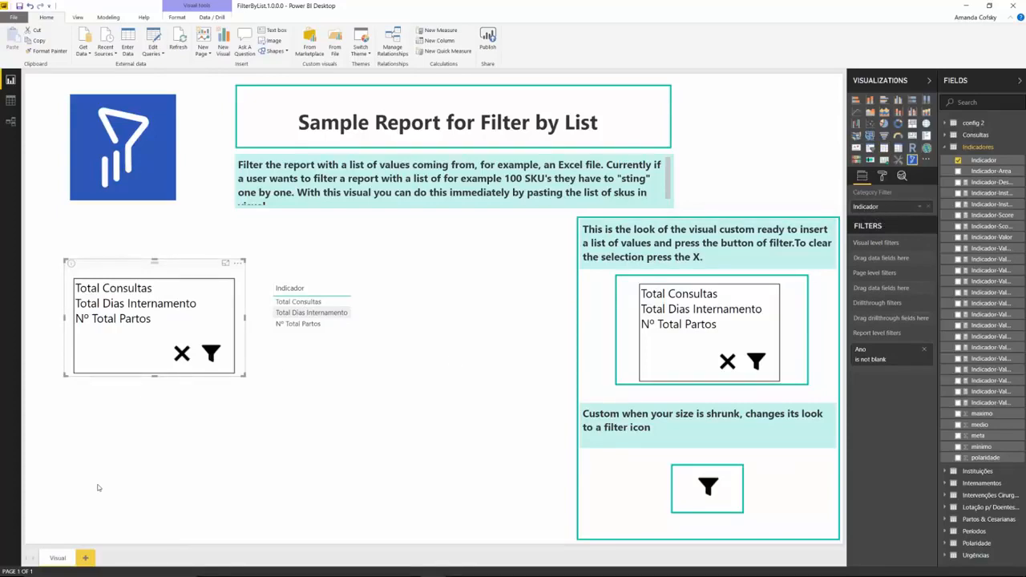
left_click_drag(154, 319, 70, 318)
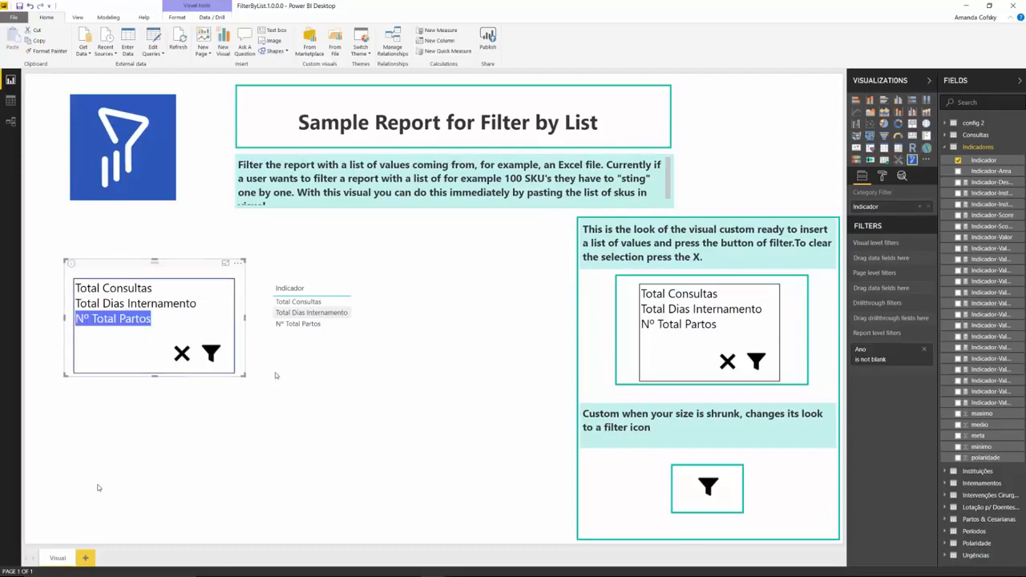
key("BackSpace")
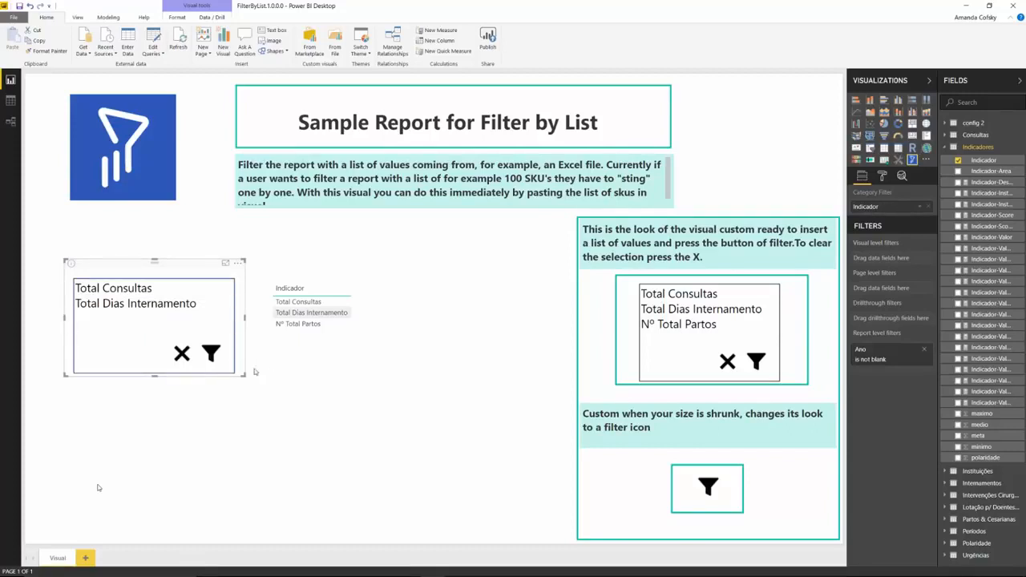
left_click(213, 358)
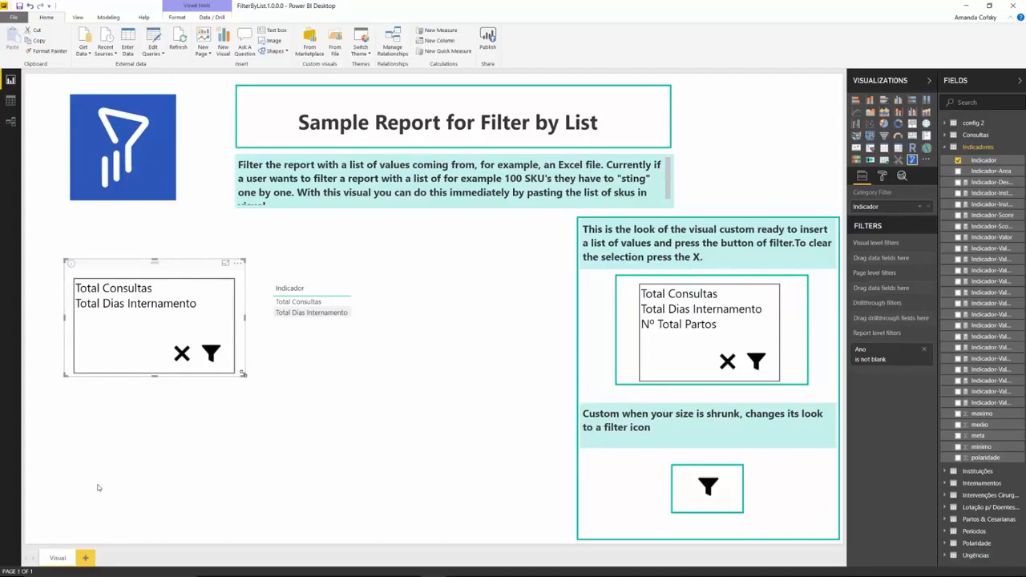
left_click_drag(242, 373, 110, 301)
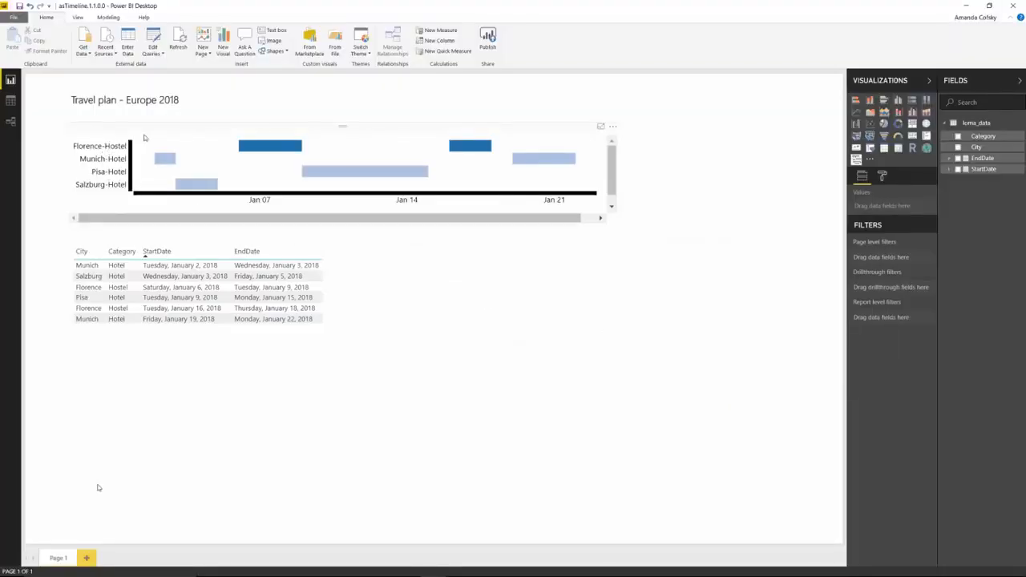
Select the timeline visual of the Europe 2018 travel plan and display its entity, category and date fields.
left_click(180, 130)
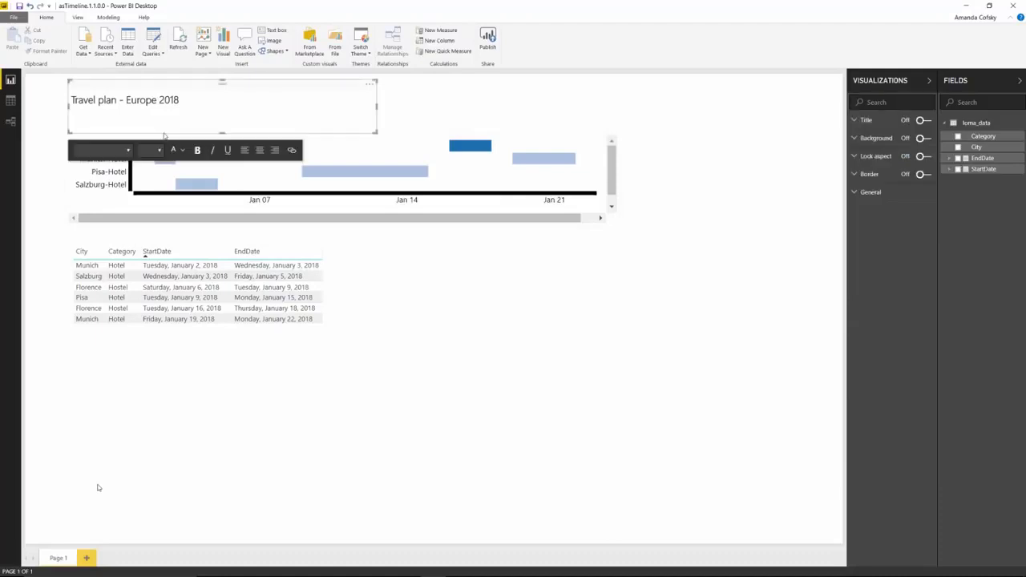
left_click(418, 126)
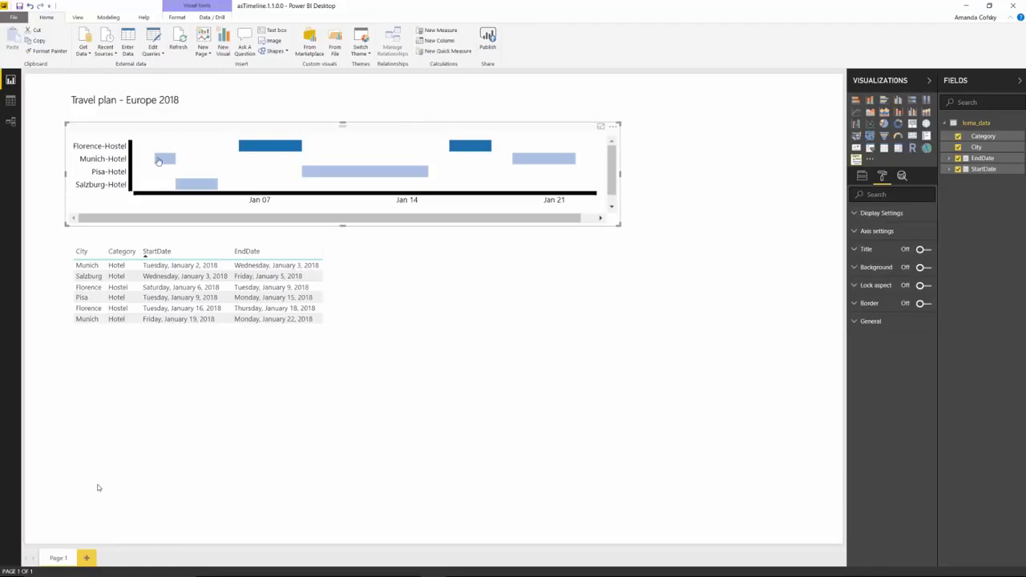
left_click(863, 176)
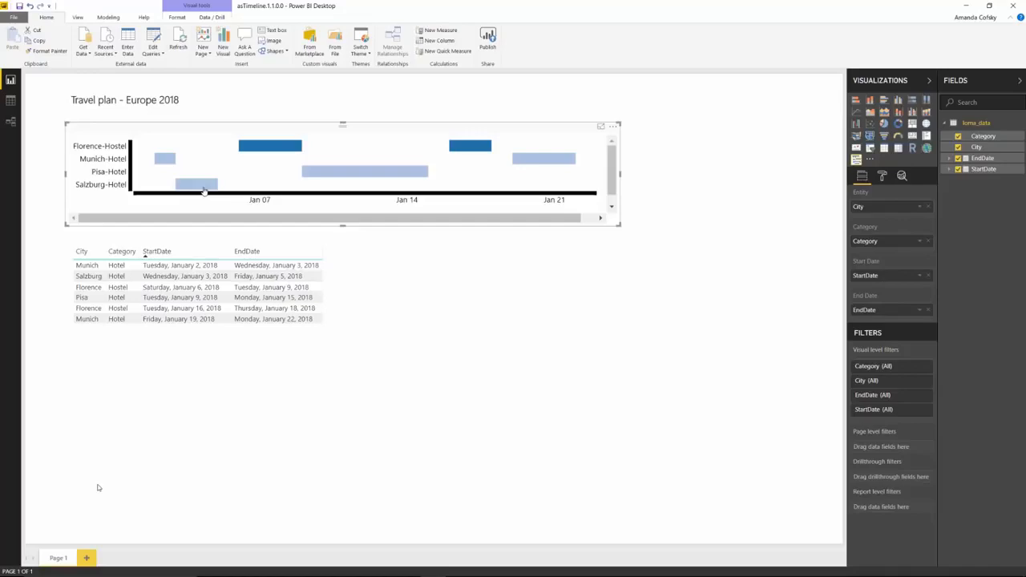
Switch to the asTAccounts report and examine the T-accounts visual's field assignments and rows from first to last.
key("alt+Tab")
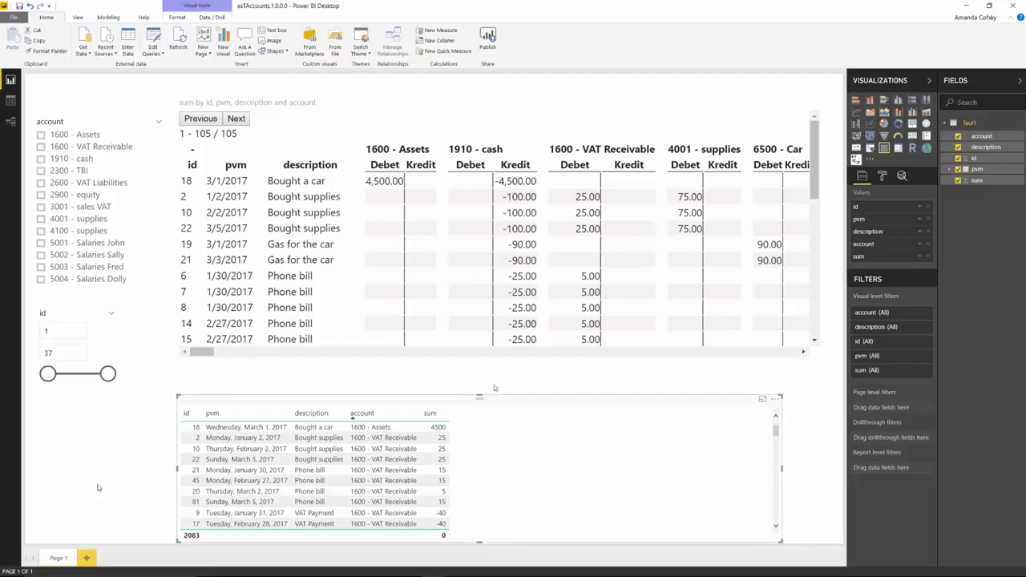
left_click(433, 126)
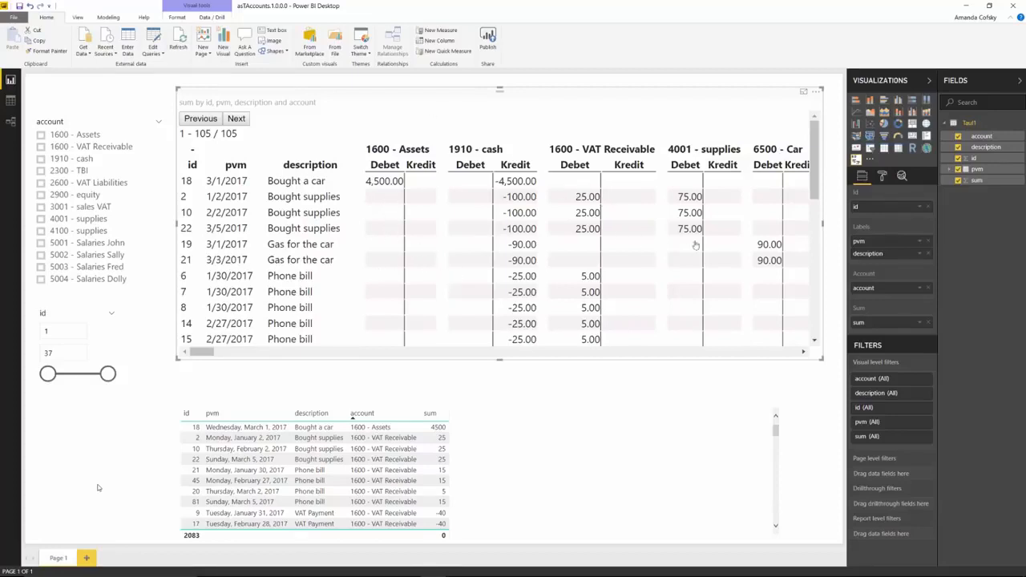
scroll(763, 227, "down", 1)
scroll(763, 227, "down", 10)
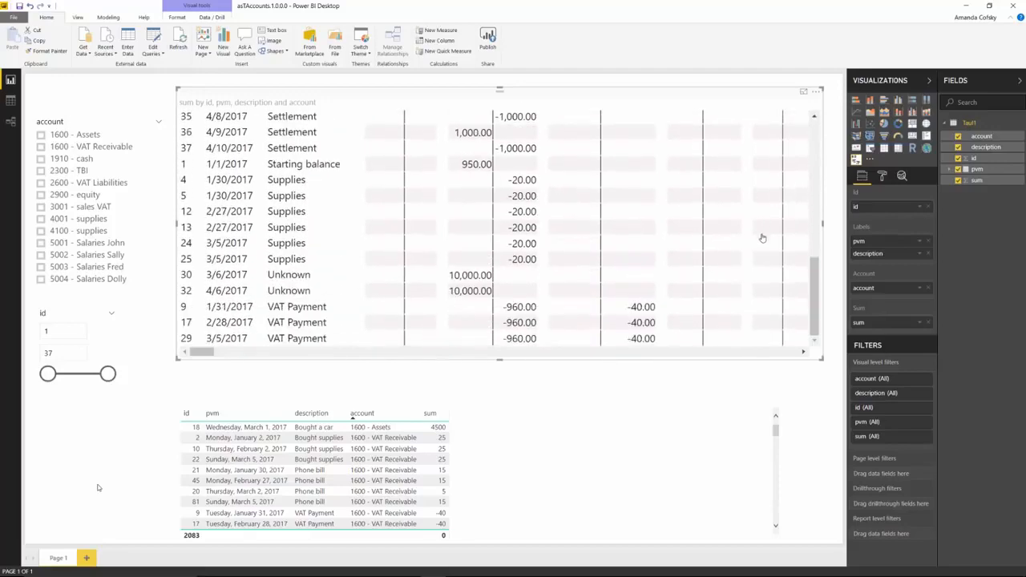
left_click_drag(814, 302, 821, 118)
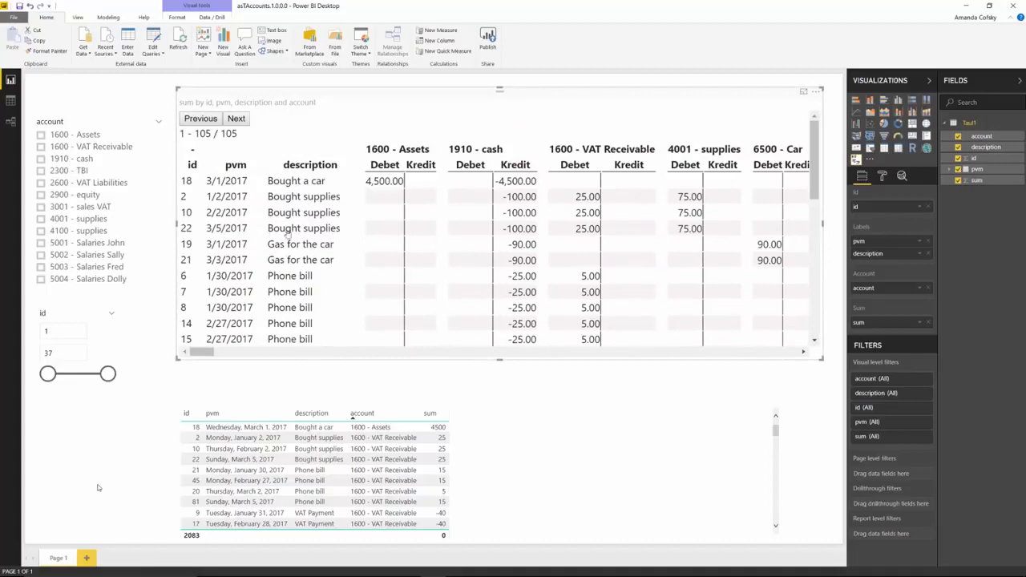